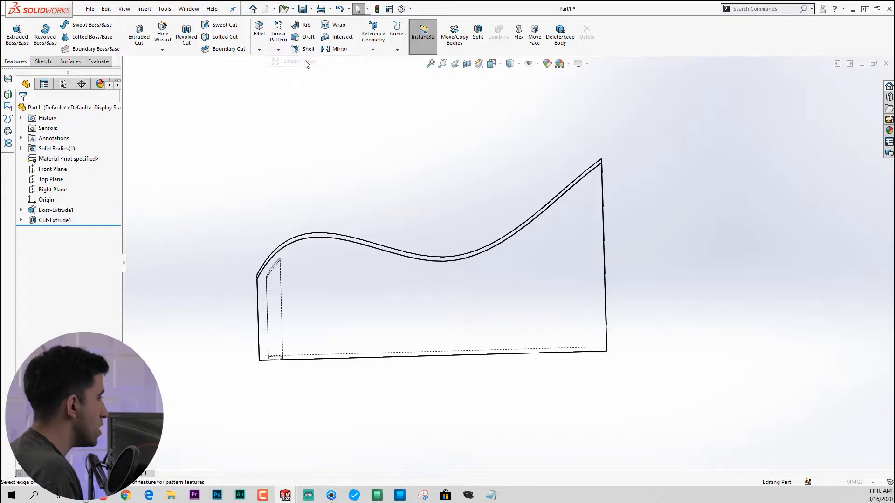
# Step: Switch the part's display style to Shaded With Edges
pyautogui.scroll(-5, 114, 309)
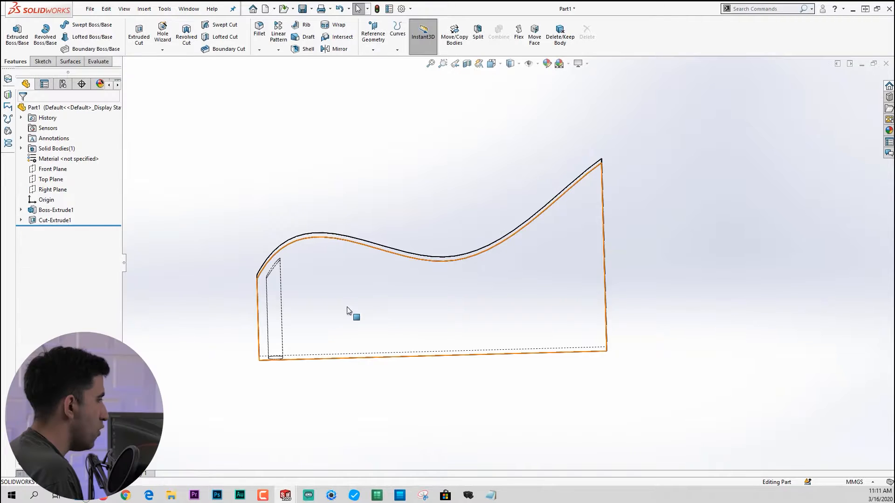
pyautogui.scroll(-2, 347, 307)
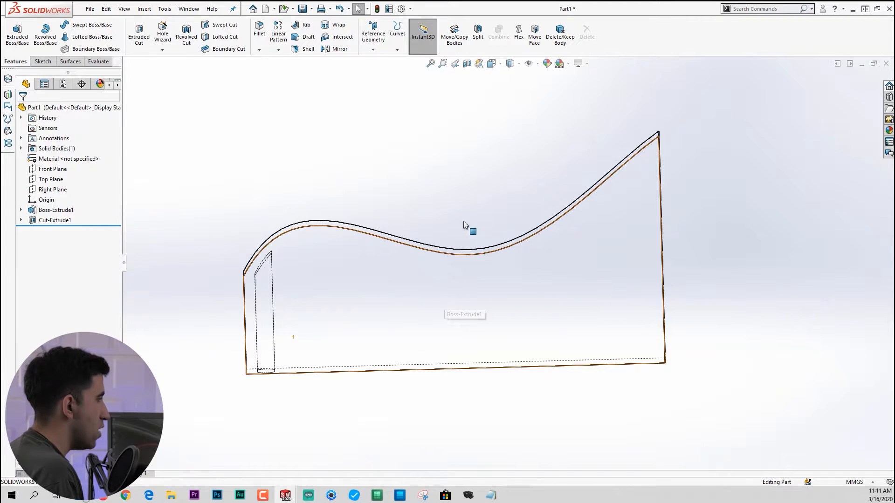
pyautogui.click(514, 65)
pyautogui.click(511, 78)
pyautogui.scroll(-2, 536, 258)
pyautogui.scroll(1, 513, 264)
# Step: Examine the block from several sides, including the slot opening in its underside near the short end
pyautogui.middleClick(509, 258)
pyautogui.middleClick(434, 165)
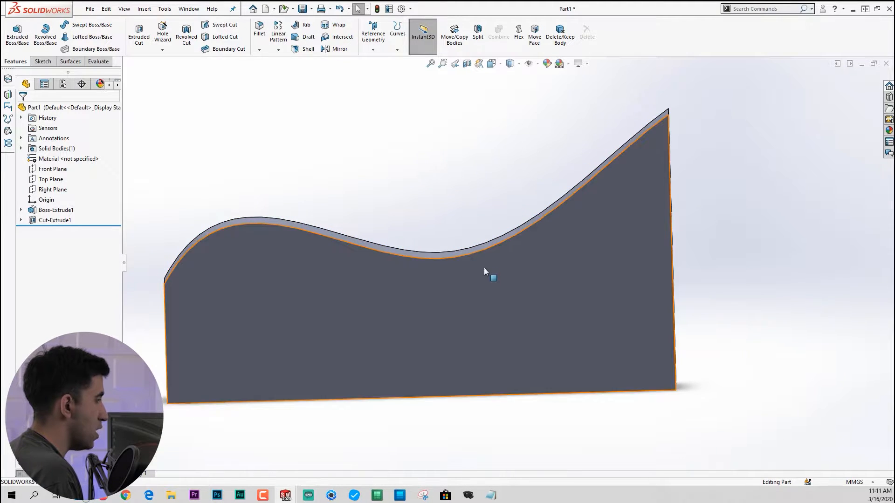
pyautogui.scroll(2, 484, 268)
pyautogui.scroll(-2, 475, 293)
pyautogui.moveTo(503, 397); pyautogui.dragTo(439, 253, button='middle')
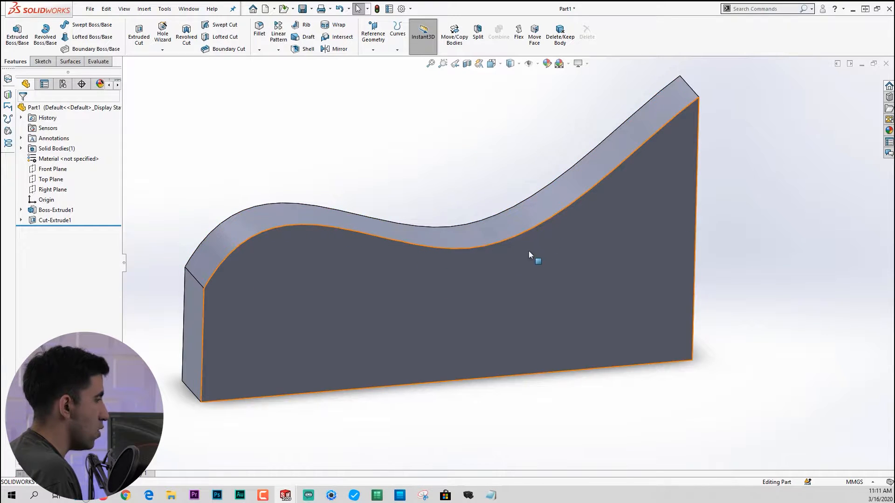
pyautogui.scroll(2, 504, 265)
pyautogui.moveTo(481, 301); pyautogui.dragTo(300, 236, button='middle')
pyautogui.moveTo(396, 148); pyautogui.dragTo(376, 250, button='middle')
pyautogui.scroll(-2, 384, 232)
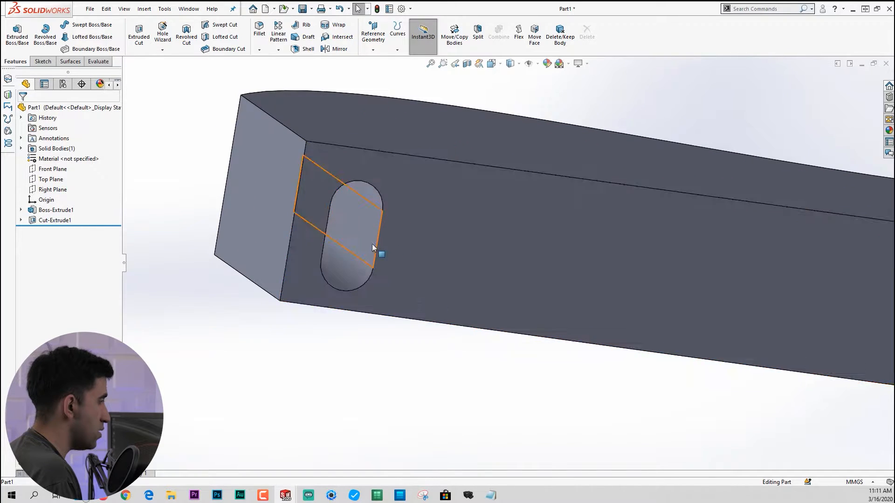
pyautogui.click(54, 222)
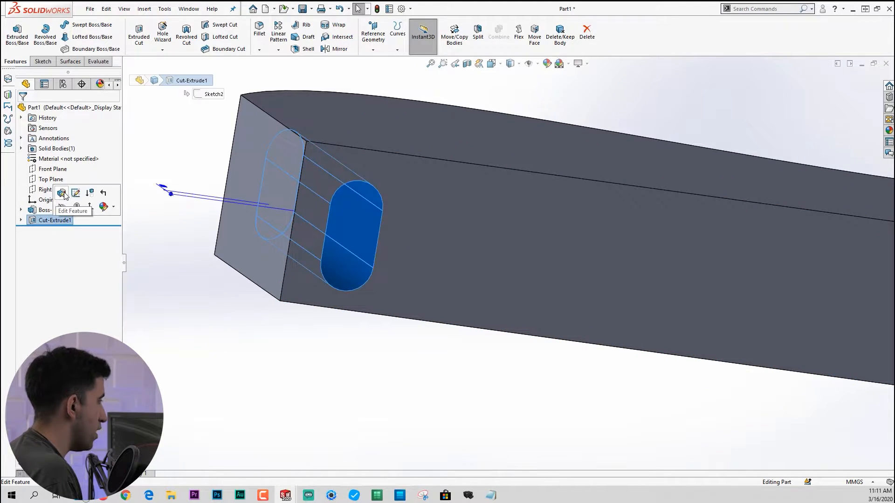
pyautogui.click(62, 193)
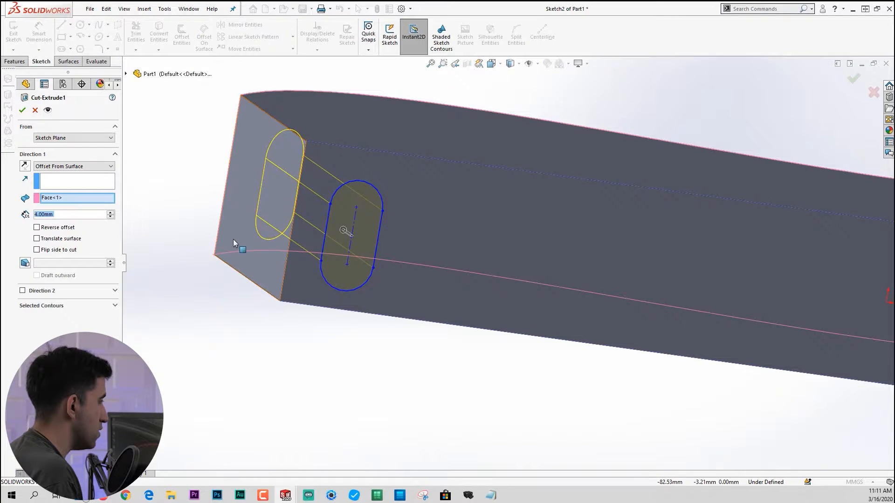
pyautogui.click(206, 228)
pyautogui.click(35, 110)
# Step: Open the slot's extruded cut for editing and turn the part to a square-on view of its long side
pyautogui.click(54, 222)
pyautogui.click(64, 195)
pyautogui.press('space')
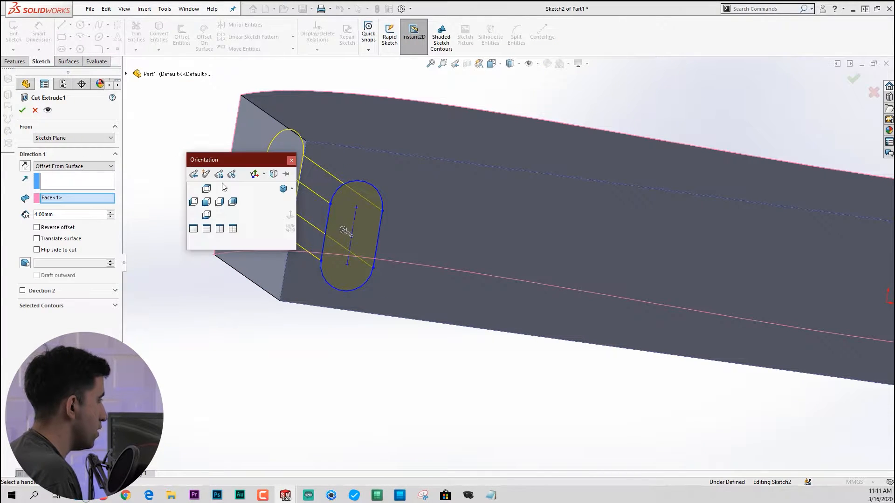
pyautogui.click(231, 203)
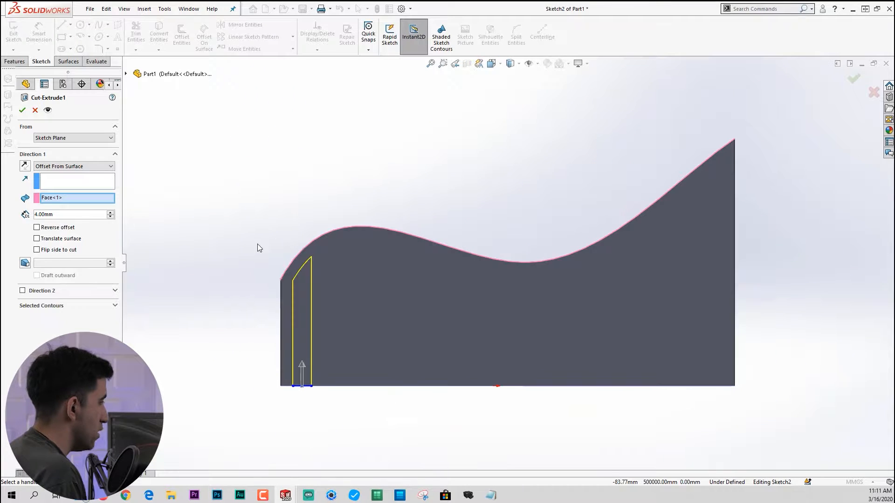
# Step: Try the Blind end condition on the slot cut, then return it to Offset From Surface using the curved top face
pyautogui.click(55, 167)
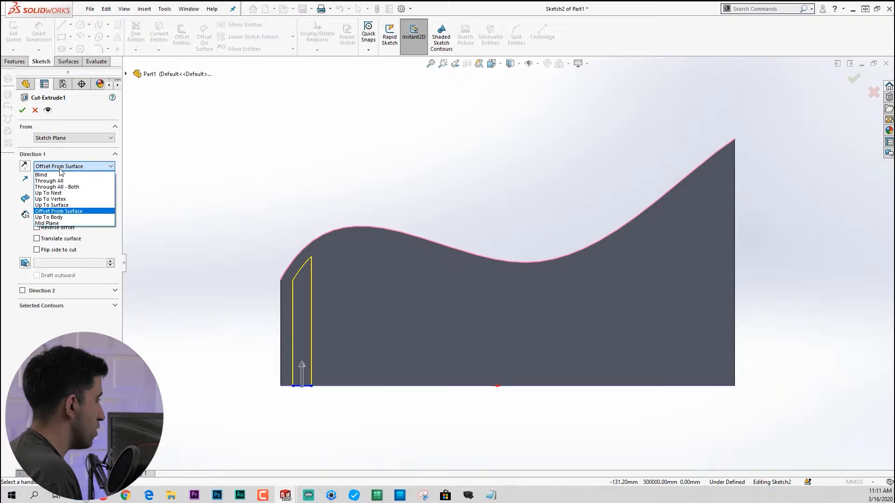
pyautogui.click(41, 175)
pyautogui.click(69, 168)
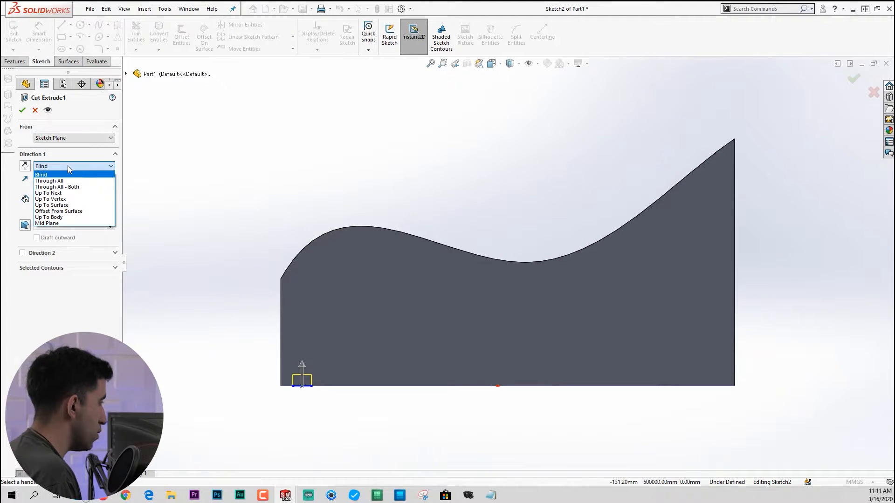
pyautogui.click(65, 212)
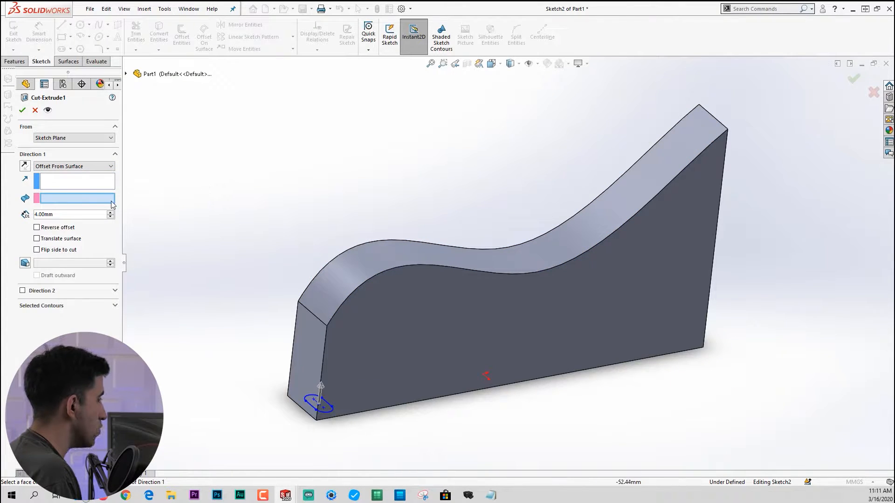
pyautogui.click(365, 262)
pyautogui.scroll(-3, 390, 312)
pyautogui.moveTo(391, 313); pyautogui.dragTo(350, 243, button='middle')
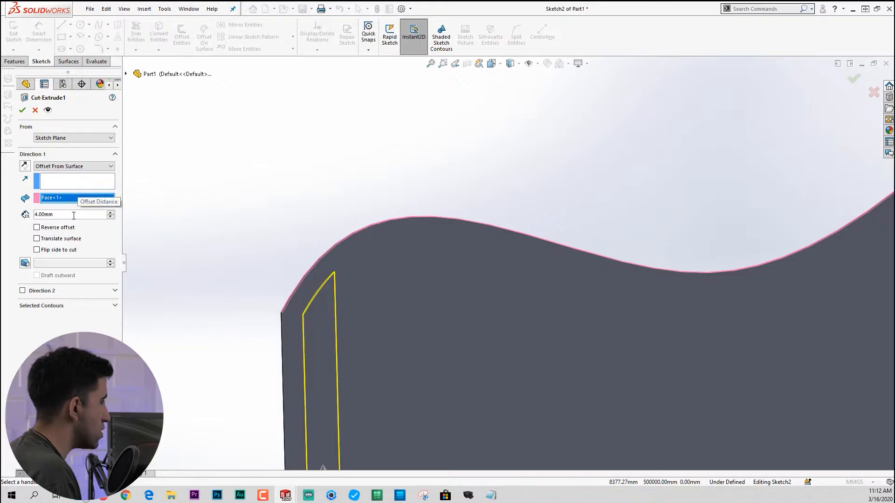
pyautogui.scroll(4, 433, 307)
pyautogui.scroll(-3, 457, 364)
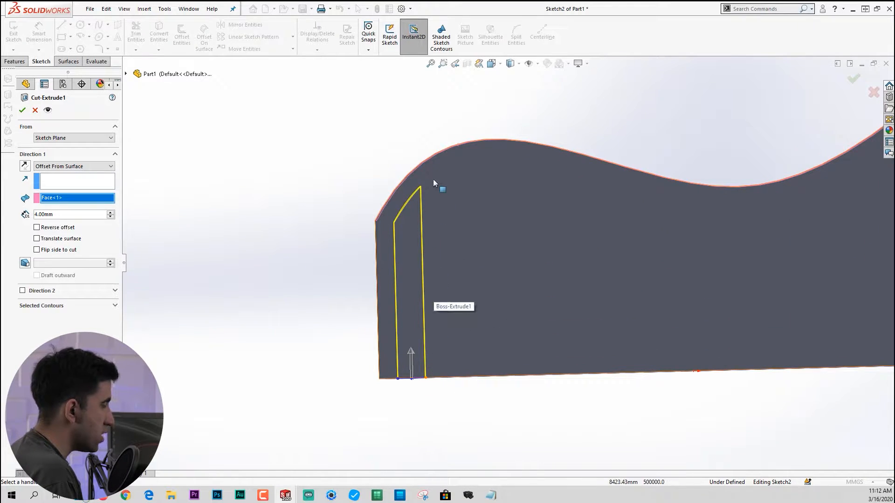
pyautogui.scroll(-2, 433, 178)
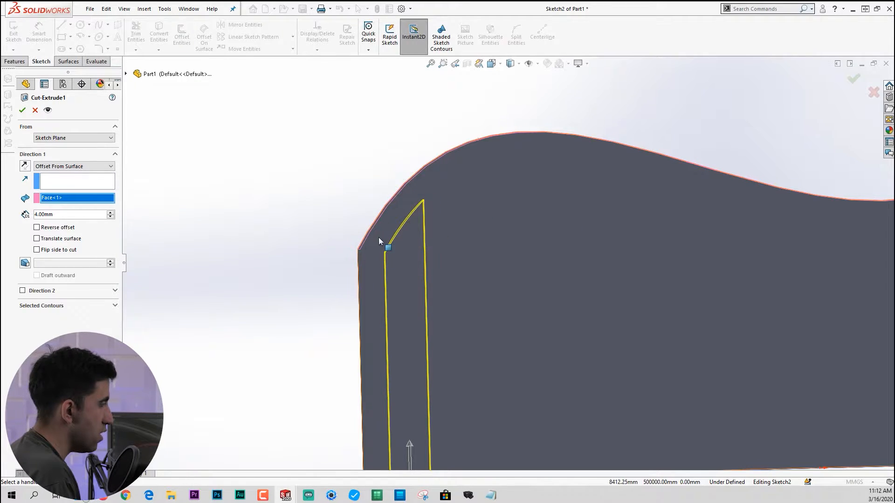
# Step: Try a Blind end condition for the slot cut with a depth of 40 mm
pyautogui.click(61, 167)
pyautogui.click(60, 175)
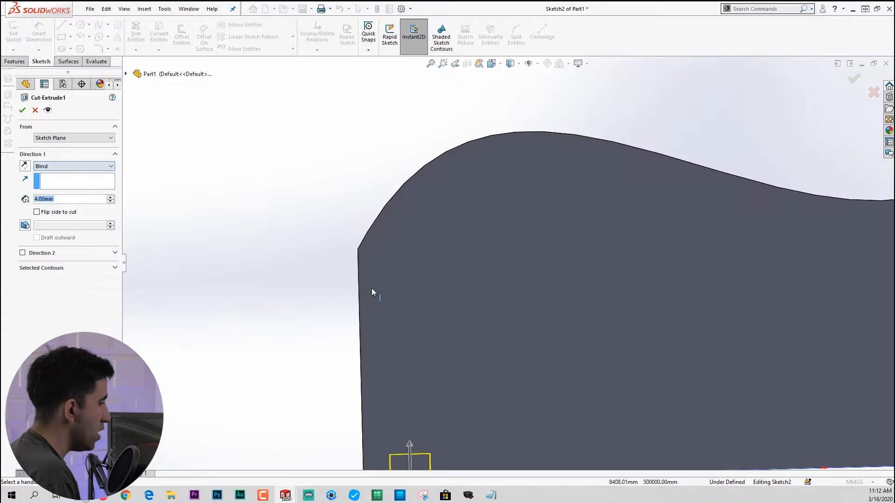
pyautogui.scroll(1, 387, 312)
pyautogui.scroll(-2, 438, 410)
pyautogui.click(422, 408)
pyautogui.click(381, 151)
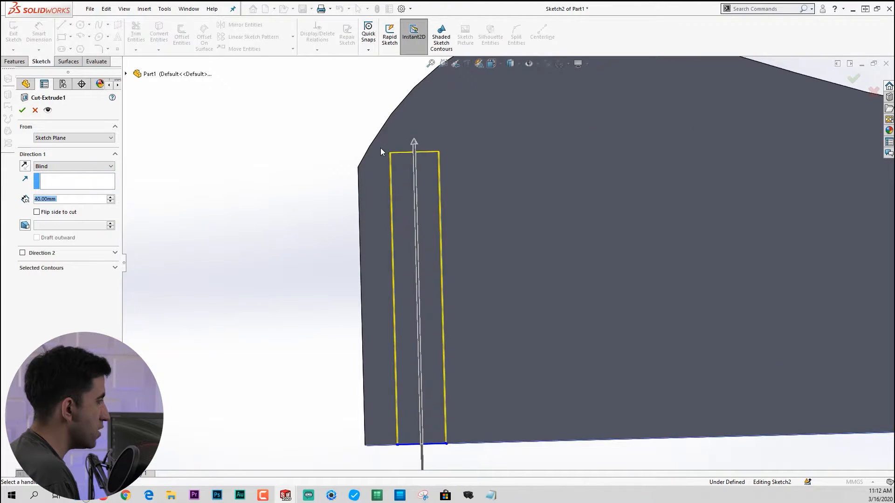
# Step: End the slot cut by Offset From Surface, 4 mm from the curved top face, and accept the feature
pyautogui.click(82, 167)
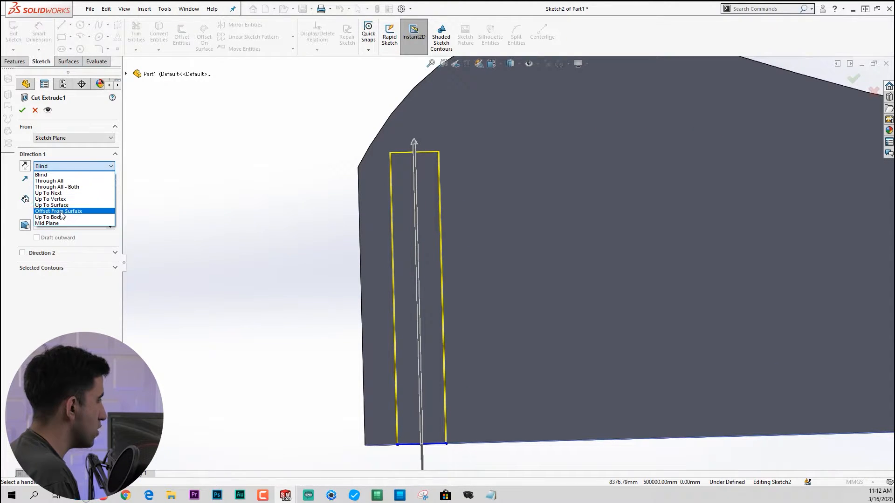
pyautogui.click(64, 211)
pyautogui.scroll(1, 459, 192)
pyautogui.moveTo(459, 187); pyautogui.dragTo(459, 235, button='middle')
pyautogui.click(435, 91)
pyautogui.moveTo(436, 95); pyautogui.dragTo(442, 60, button='middle')
pyautogui.write('4')
pyautogui.press('Return')
pyautogui.scroll(1, 476, 235)
pyautogui.moveTo(474, 236); pyautogui.dragTo(398, 202, button='middle')
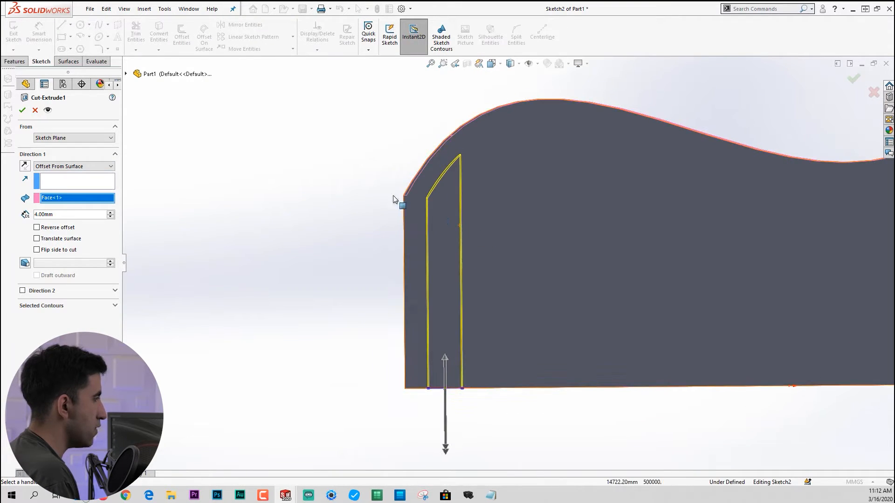
pyautogui.click(22, 111)
# Step: Switch the part's display style to Hidden Lines Visible
pyautogui.scroll(5, 673, 322)
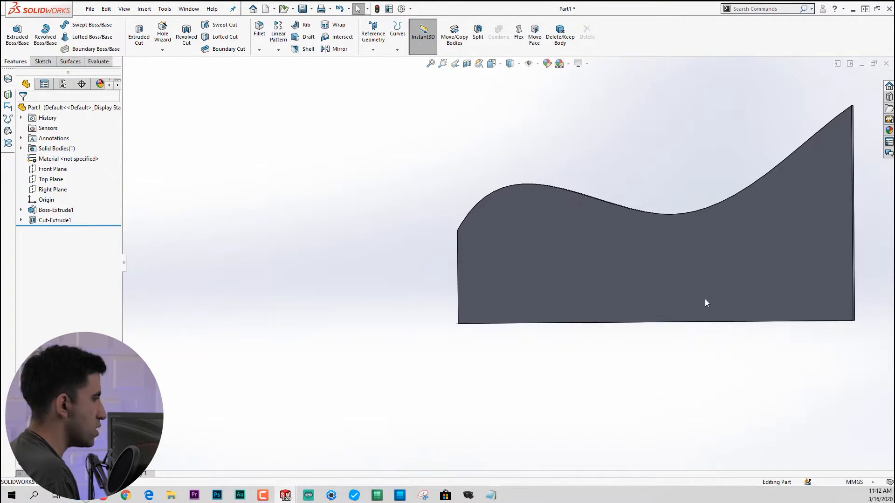
pyautogui.scroll(-3, 756, 171)
pyautogui.scroll(1, 468, 331)
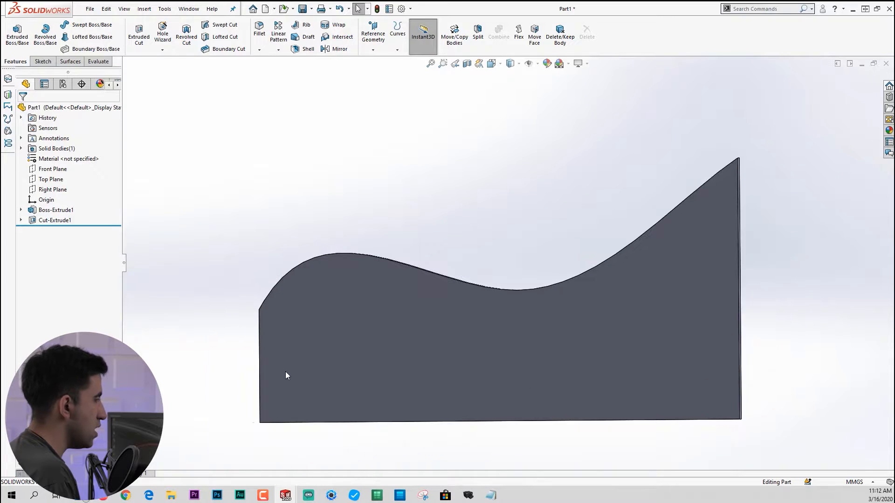
pyautogui.click(518, 63)
pyautogui.click(511, 115)
pyautogui.scroll(2, 471, 336)
pyautogui.moveTo(497, 296); pyautogui.dragTo(485, 290, button='middle')
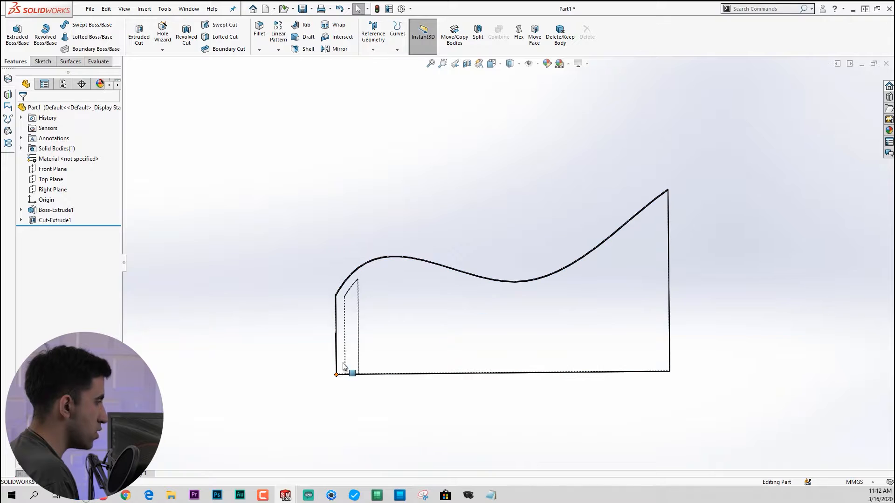
pyautogui.scroll(-2, 446, 270)
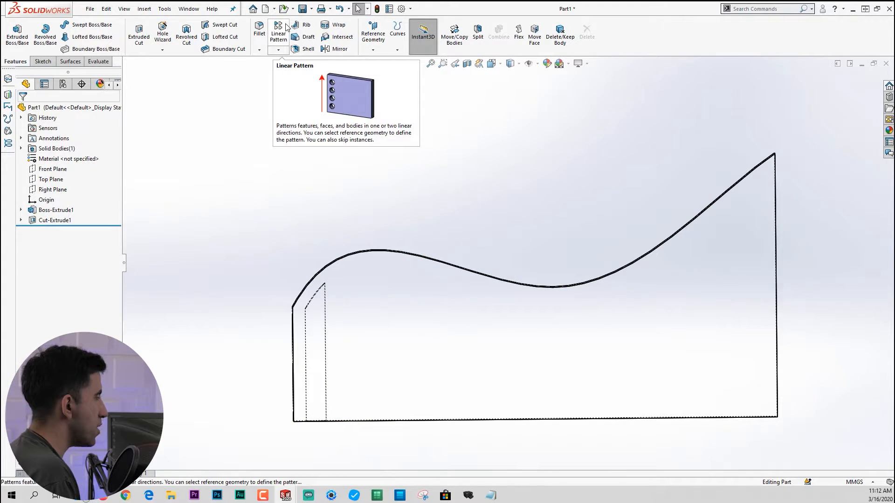
# Step: Set up a linear pattern of the slot cut along the block's long bottom front edge
pyautogui.click(282, 39)
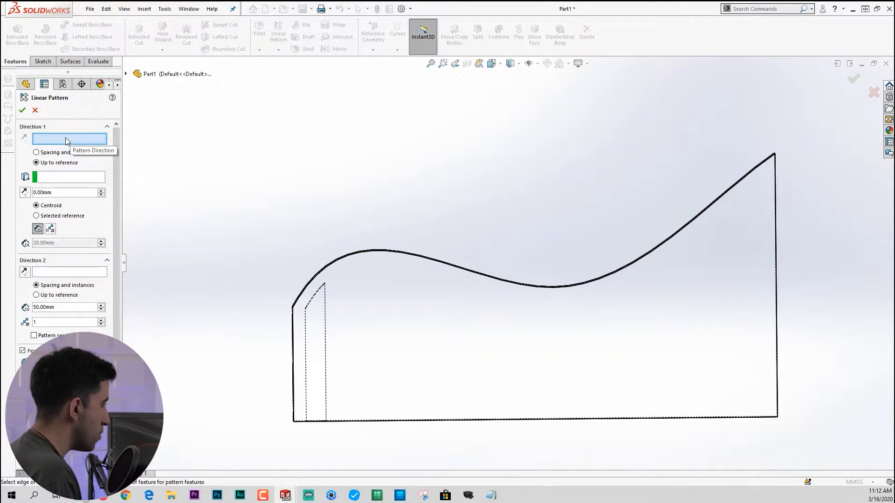
pyautogui.moveTo(430, 316); pyautogui.dragTo(440, 414, button='middle')
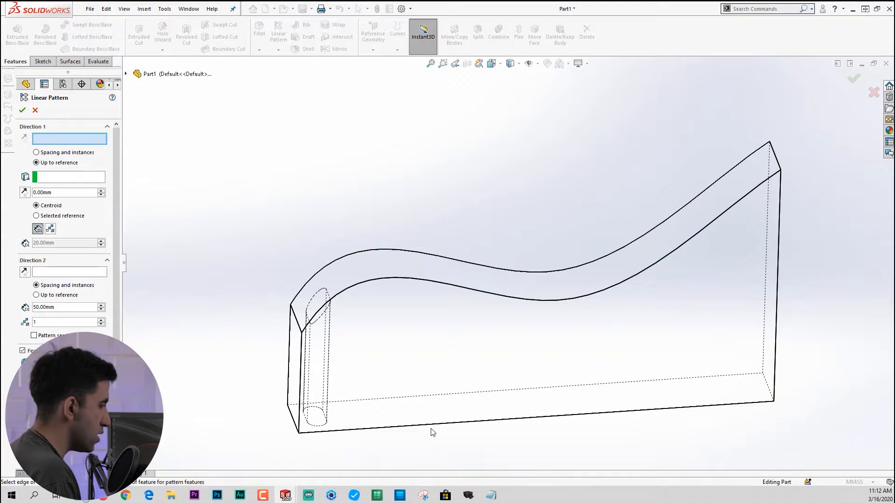
pyautogui.click(430, 425)
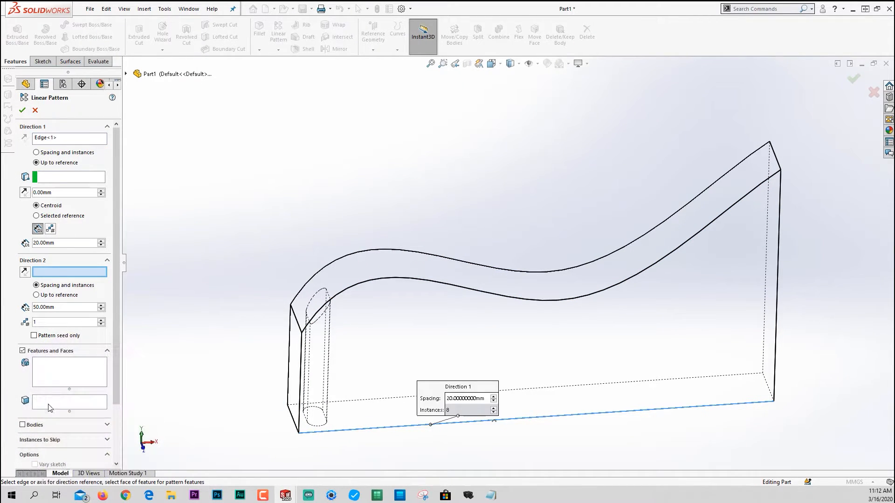
pyautogui.click(52, 373)
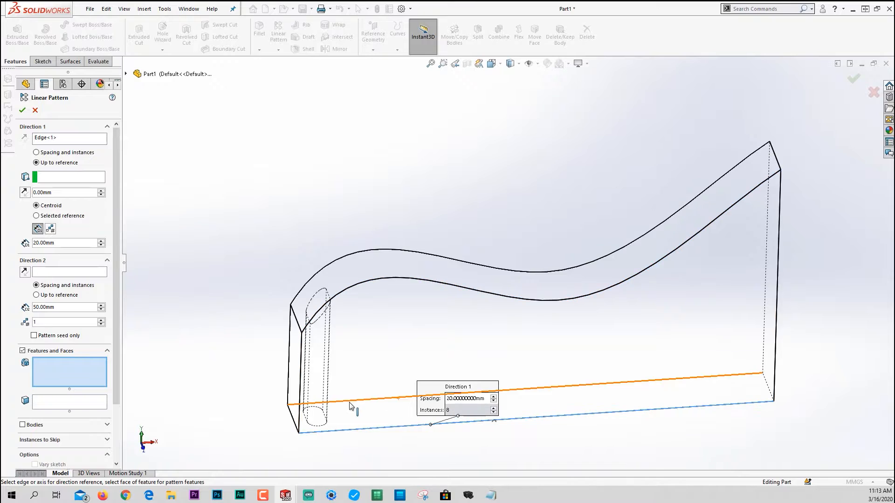
pyautogui.moveTo(353, 408); pyautogui.dragTo(392, 303, button='middle')
pyautogui.scroll(-3, 370, 299)
pyautogui.click(402, 265)
pyautogui.scroll(3, 572, 166)
pyautogui.moveTo(571, 166); pyautogui.dragTo(610, 287, button='middle')
pyautogui.scroll(3, 609, 286)
pyautogui.scroll(-3, 609, 286)
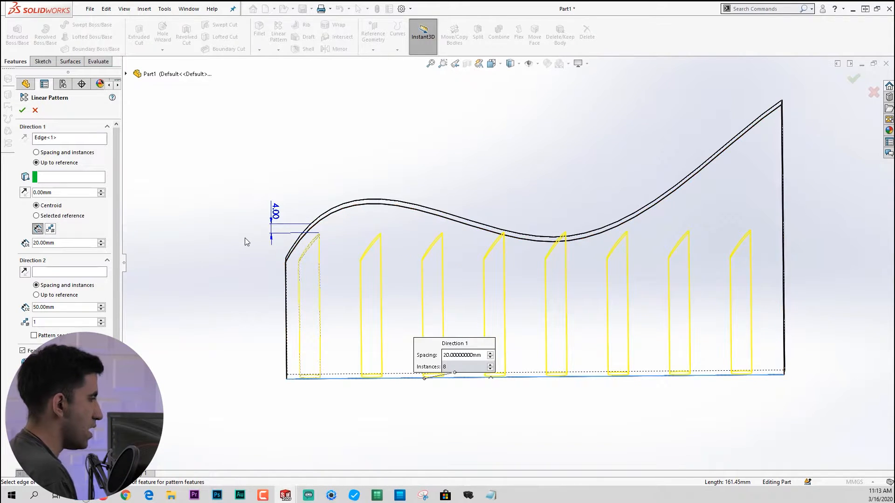
# Step: Move the Direction 1 callout below the part and turn off Geometry pattern so the slot copies follow the curved top
pyautogui.scroll(-3, 117, 252)
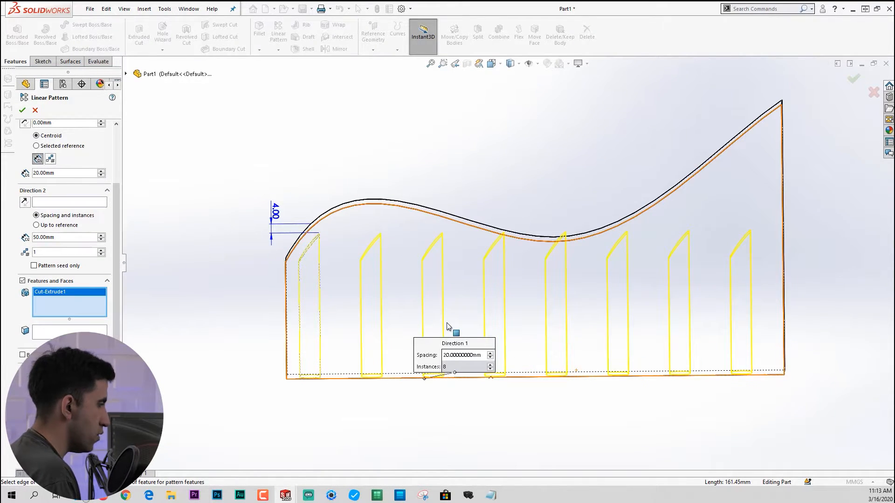
pyautogui.moveTo(465, 344); pyautogui.dragTo(486, 407)
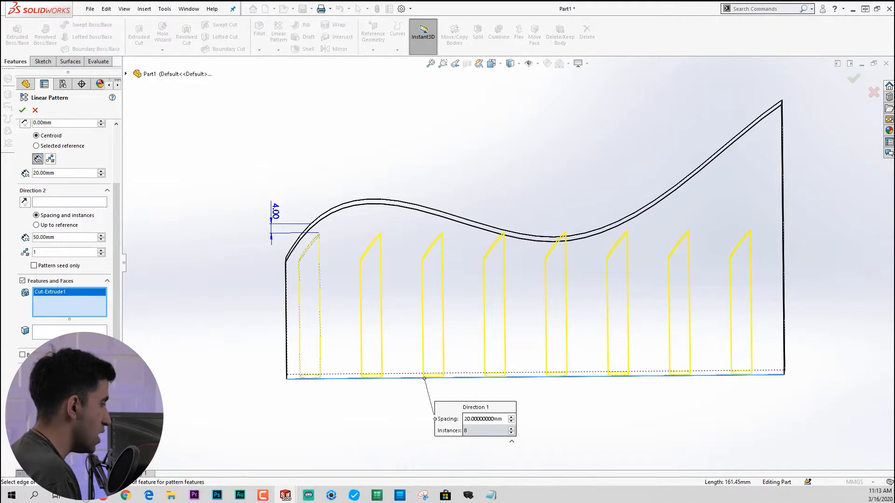
pyautogui.click(34, 392)
pyautogui.moveTo(487, 359)
pyautogui.mouseDown(button='middle')
pyautogui.moveTo(497, 328)
pyautogui.moveTo(493, 335)
pyautogui.mouseUp(button='middle')
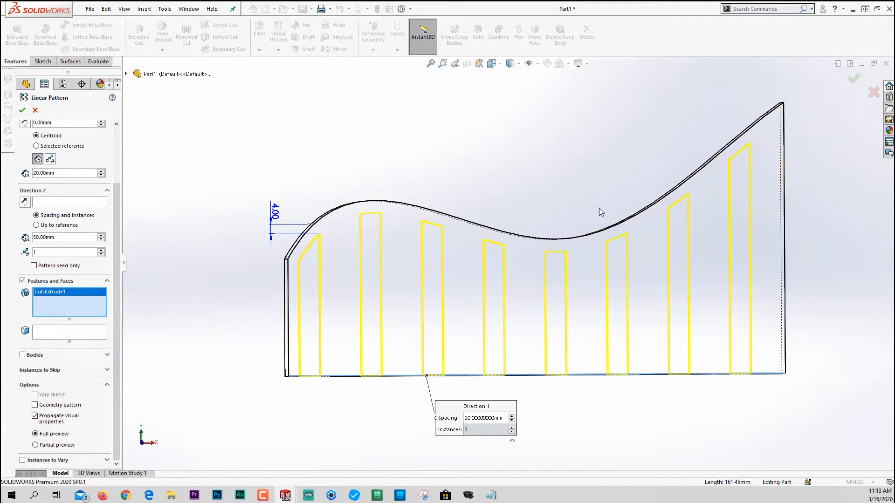
# Step: Turn Geometry pattern on for comparison, turn it off again, and try to accept the linear pattern
pyautogui.click(35, 405)
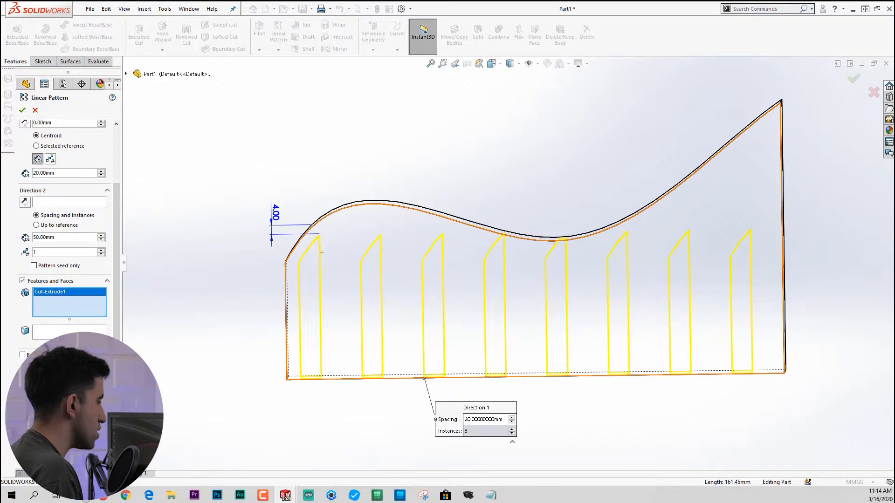
pyautogui.click(22, 111)
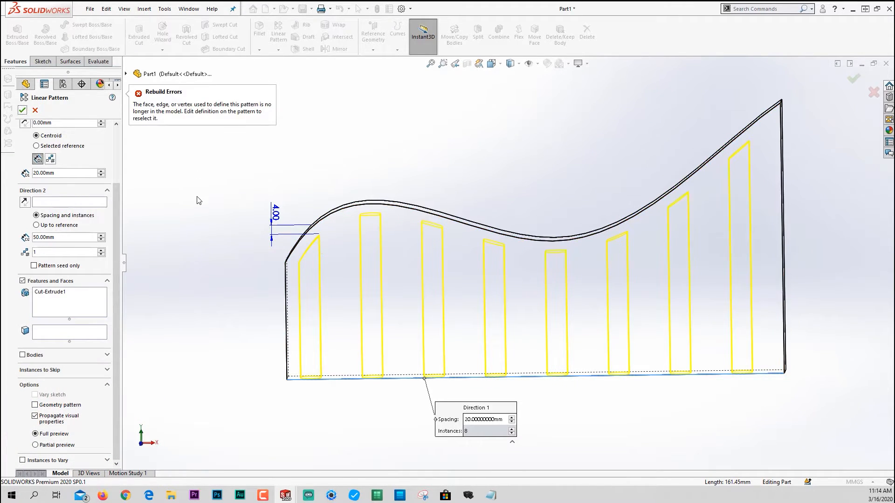
pyautogui.moveTo(271, 256); pyautogui.dragTo(440, 300, button='middle')
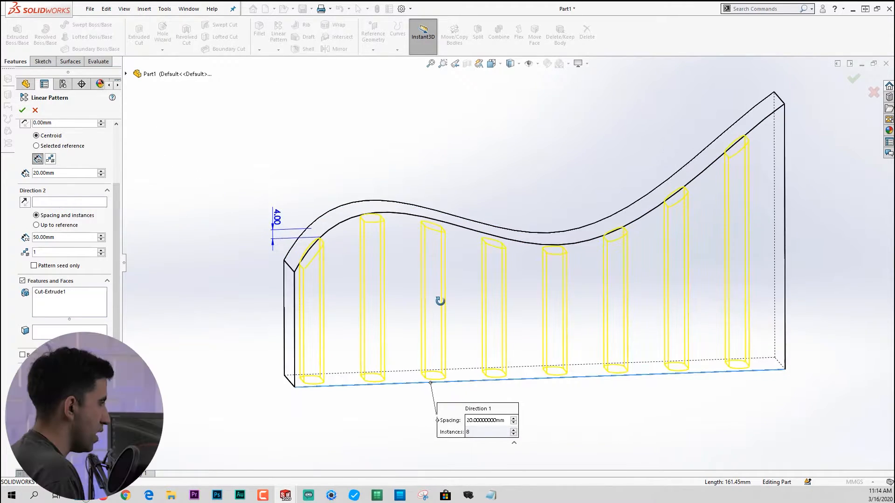
pyautogui.click(22, 111)
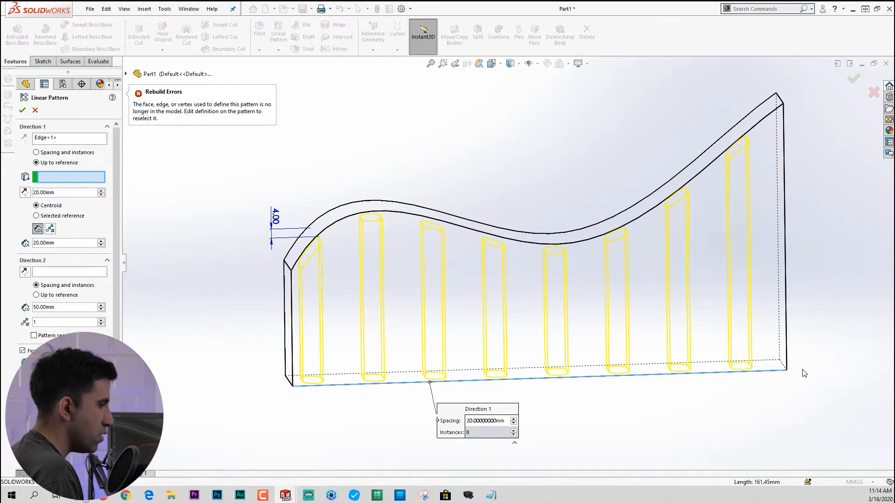
# Step: Reselect the far end vertex of the block's bottom front edge as the pattern's up-to reference and accept the linear pattern
pyautogui.click(787, 370)
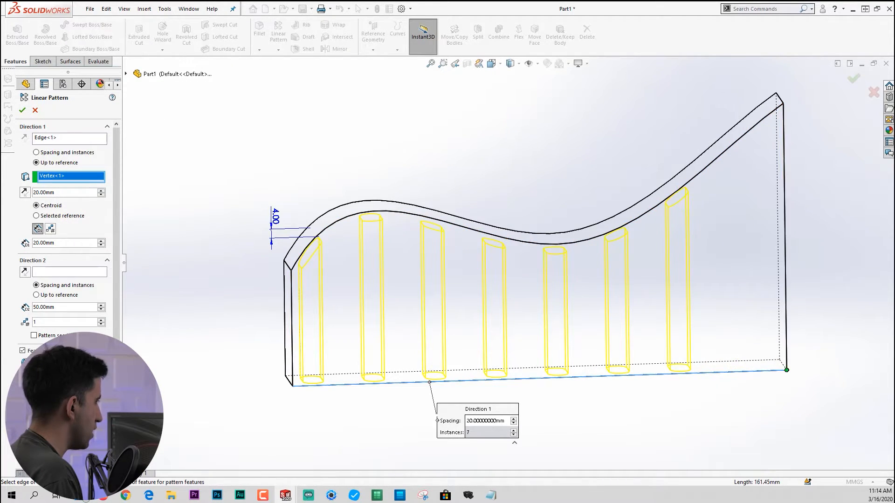
pyautogui.click(22, 110)
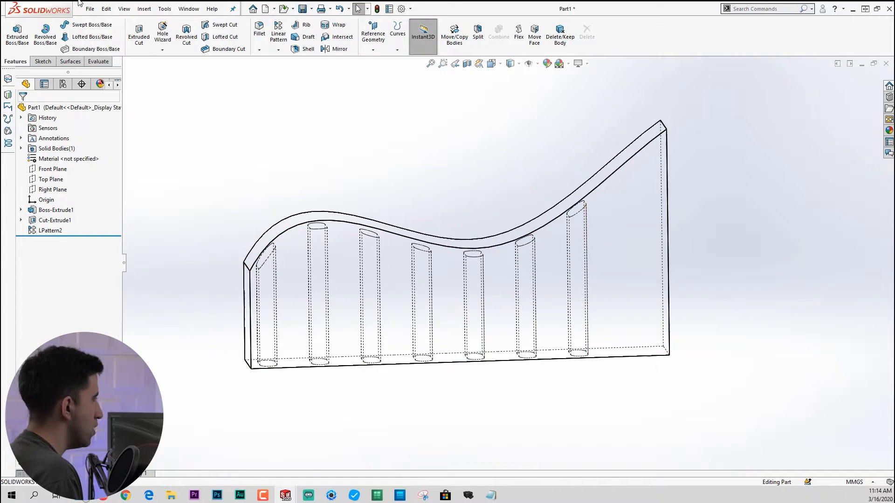
# Step: Run Performance Evaluation on the part to check the rebuild time of the linear pattern
pyautogui.click(96, 64)
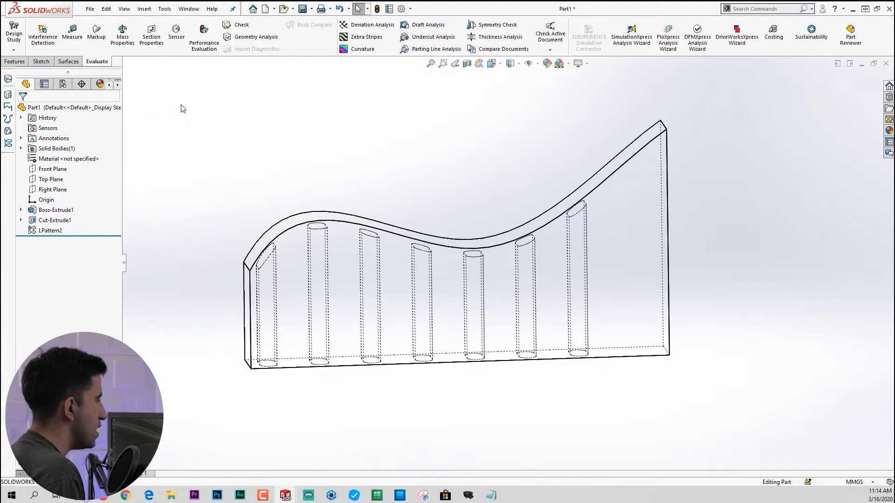
pyautogui.scroll(1, 392, 234)
pyautogui.scroll(-1, 503, 153)
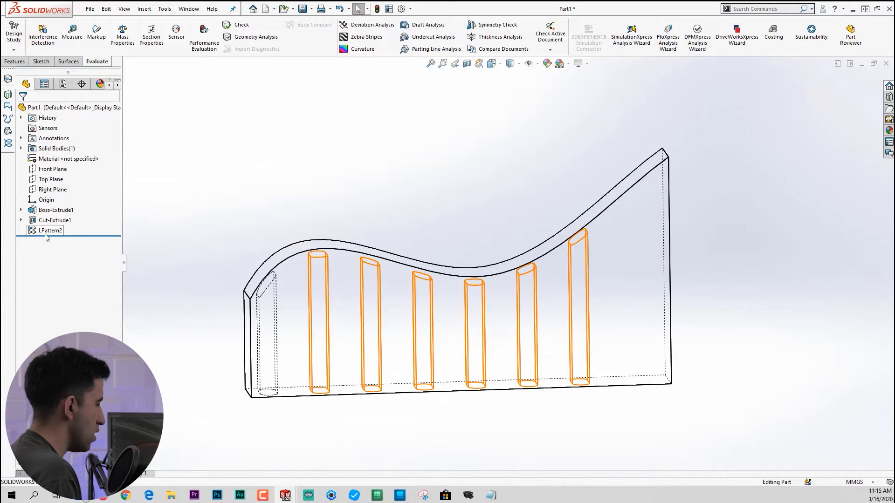
pyautogui.click(205, 36)
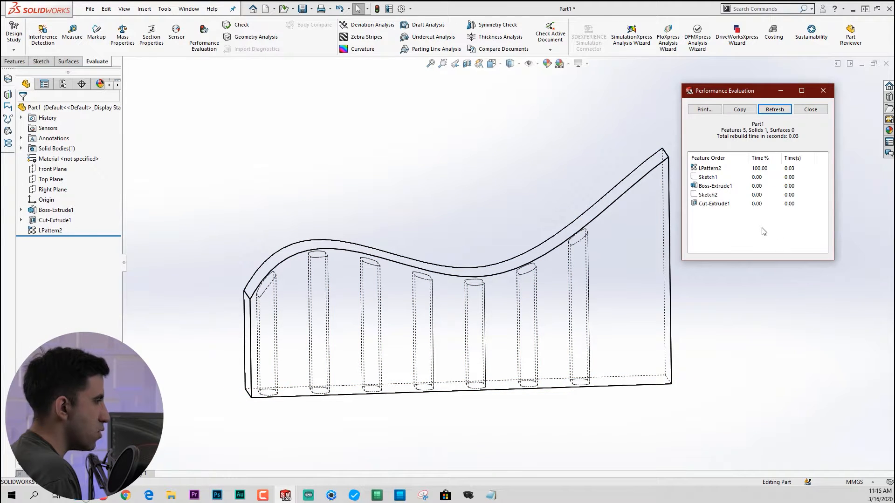
pyautogui.click(823, 91)
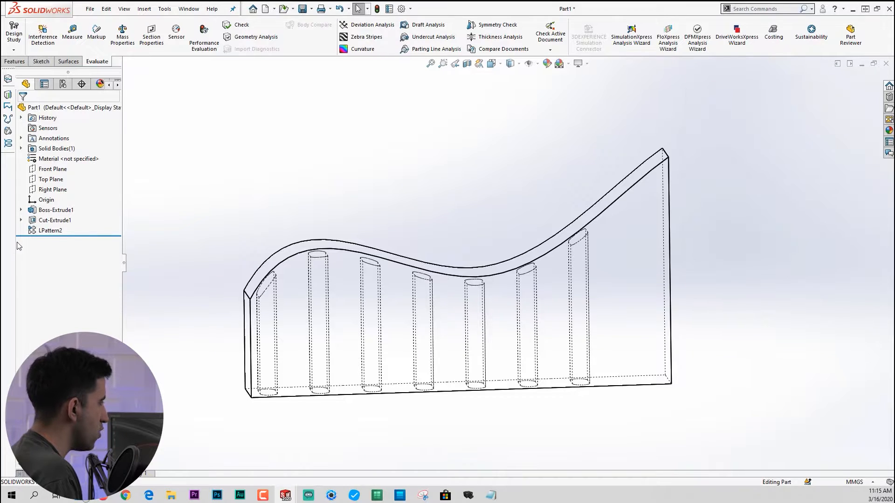
# Step: Review the feature definitions of the slot cut and the linear pattern, keeping their settings as they are
pyautogui.click(57, 223)
pyautogui.click(65, 194)
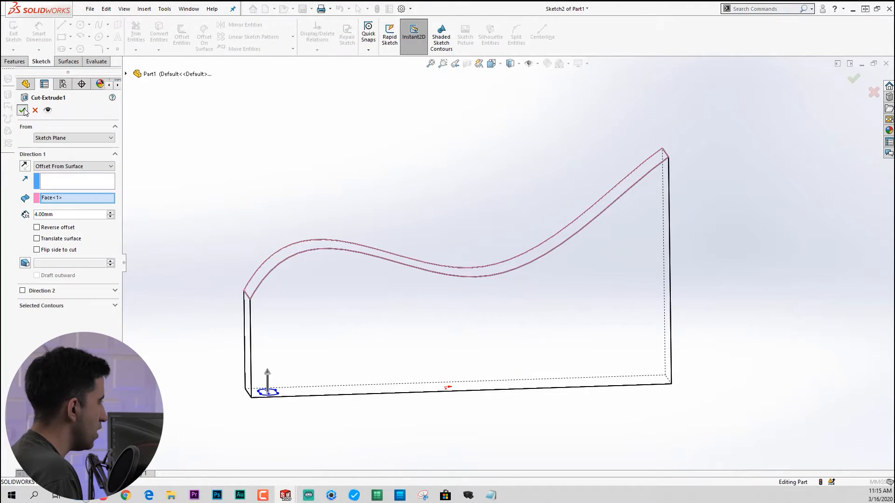
pyautogui.click(23, 110)
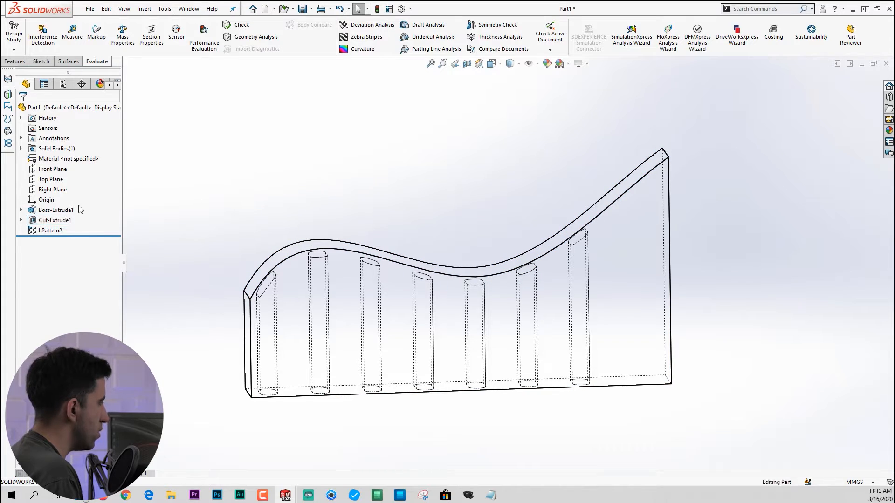
pyautogui.click(51, 230)
pyautogui.click(56, 207)
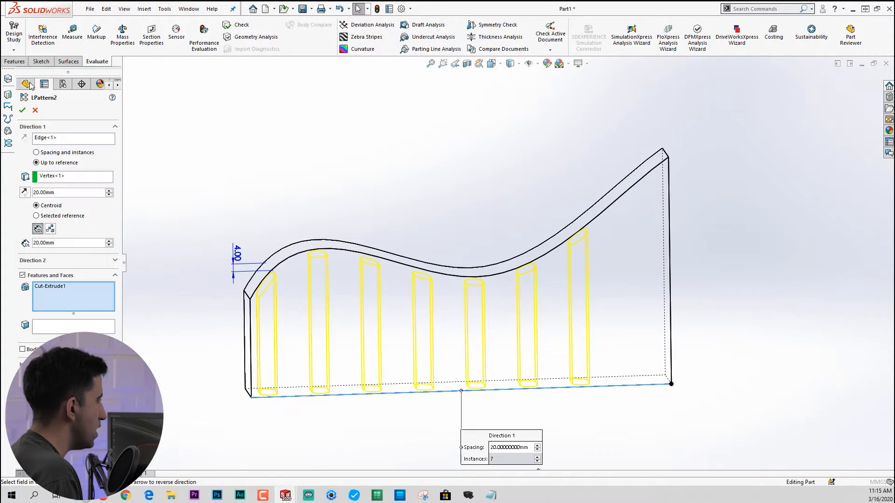
pyautogui.click(23, 111)
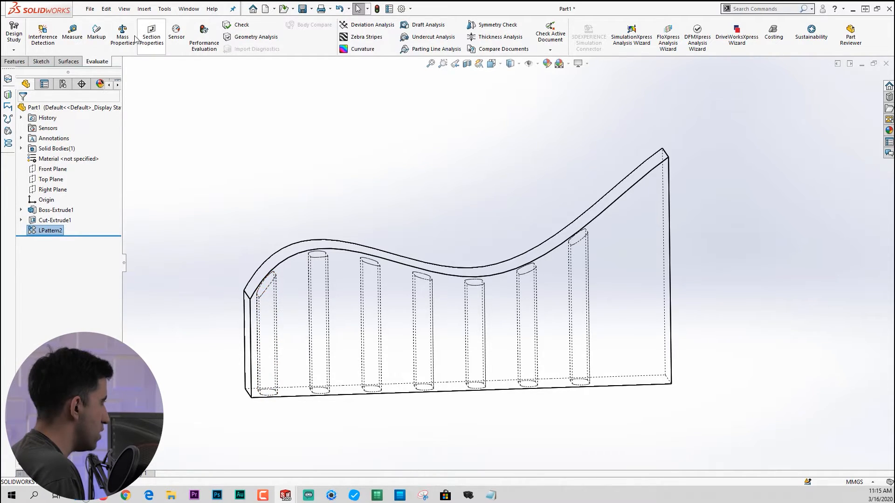
# Step: Rerun Performance Evaluation and pick out the linear pattern in its list of features
pyautogui.click(204, 35)
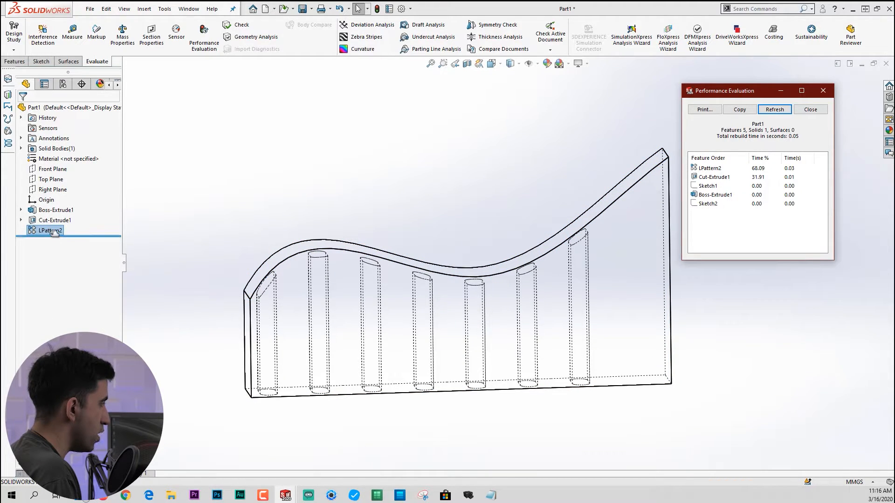
pyautogui.click(707, 169)
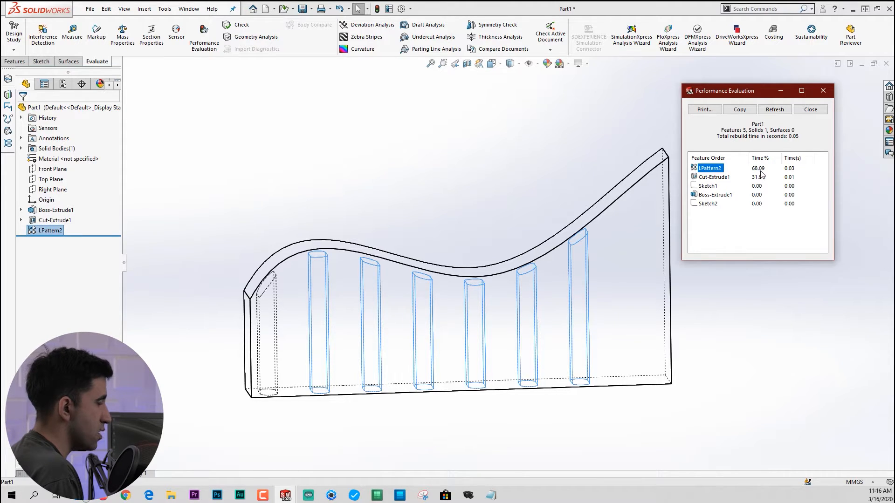
pyautogui.click(823, 92)
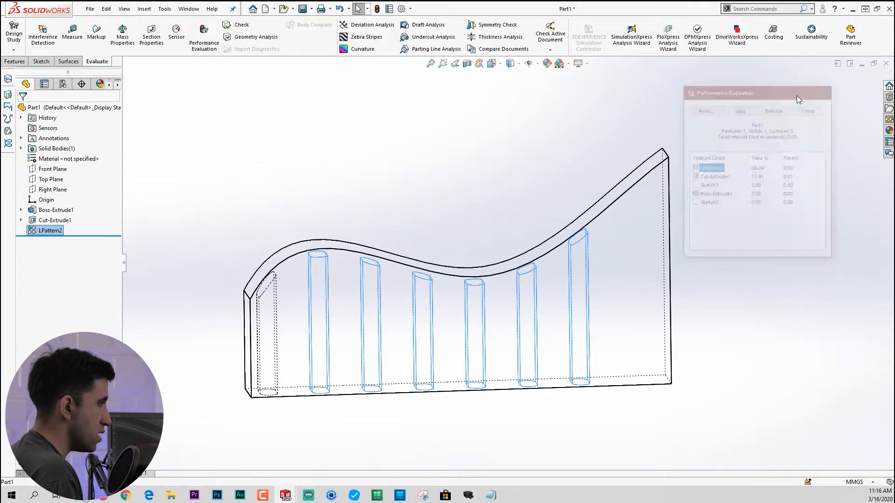
# Step: Turn on Geometry pattern for the slot's linear pattern and check its rebuild time with Performance Evaluation
pyautogui.click(46, 232)
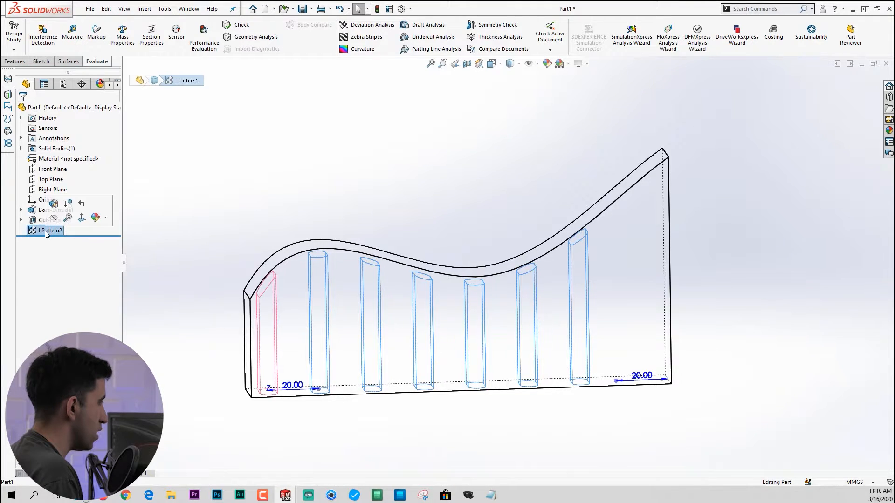
pyautogui.click(55, 203)
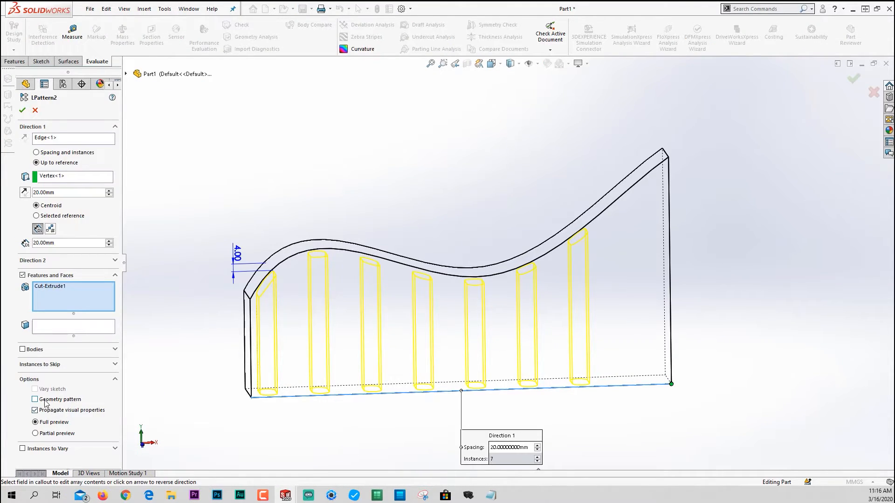
pyautogui.press('Escape')
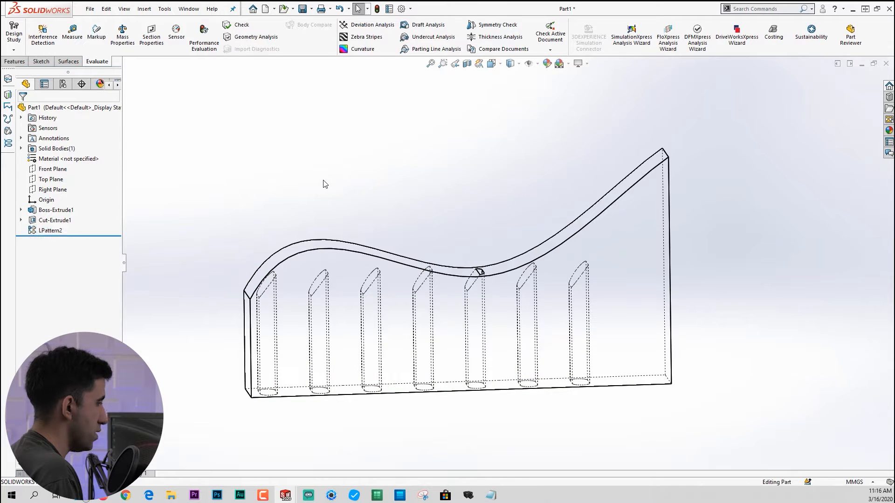
pyautogui.click(204, 36)
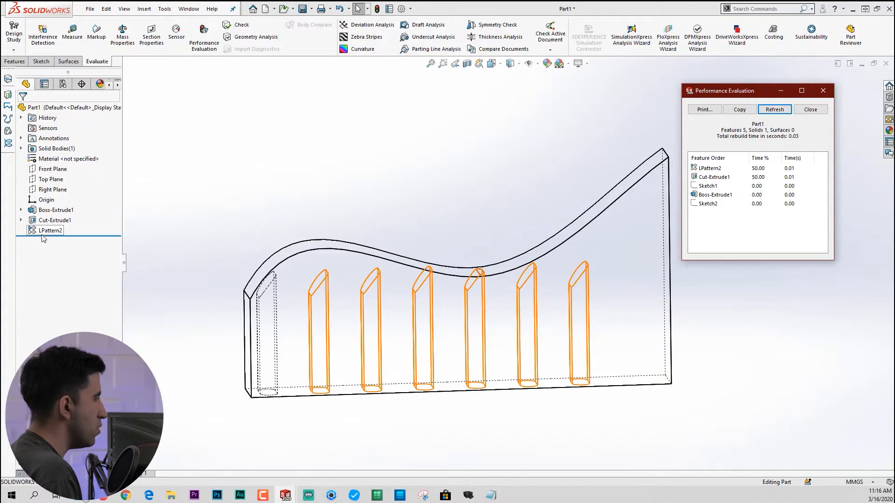
pyautogui.click(822, 90)
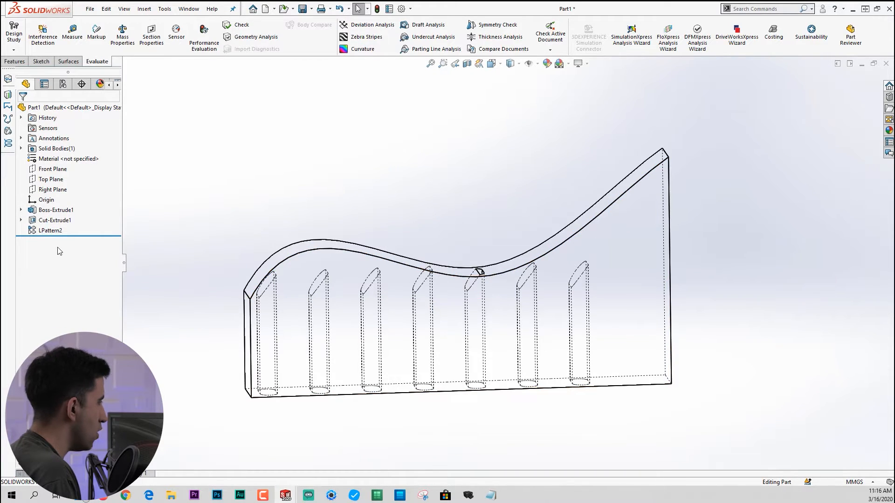
# Step: Edit the block's base sketch and delete the spline that forms its curved top
pyautogui.click(56, 209)
pyautogui.click(85, 189)
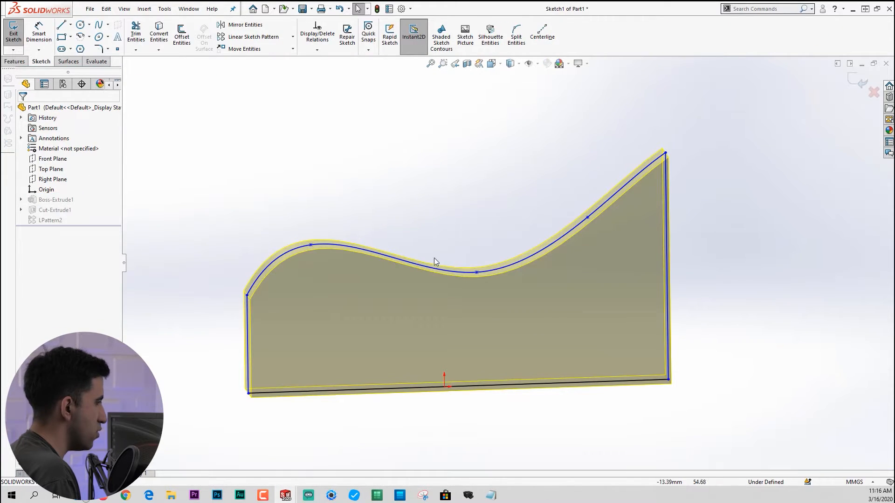
pyautogui.press('space')
pyautogui.click(538, 321)
pyautogui.moveTo(662, 126)
pyautogui.mouseDown()
pyautogui.moveTo(471, 335)
pyautogui.moveTo(458, 316)
pyautogui.mouseUp()
pyautogui.press('Delete')
# Step: Close the base sketch with a horizontal line from the top of the short left side across to the right side
pyautogui.press('l')
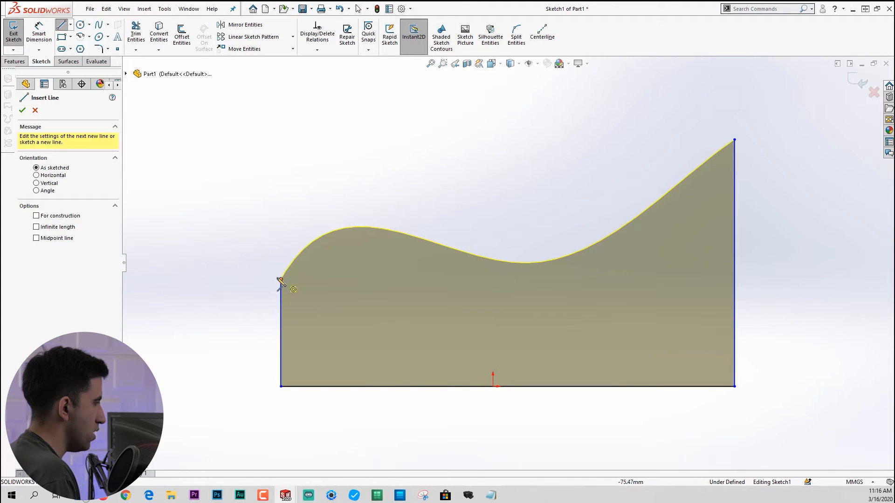
pyautogui.click(280, 280)
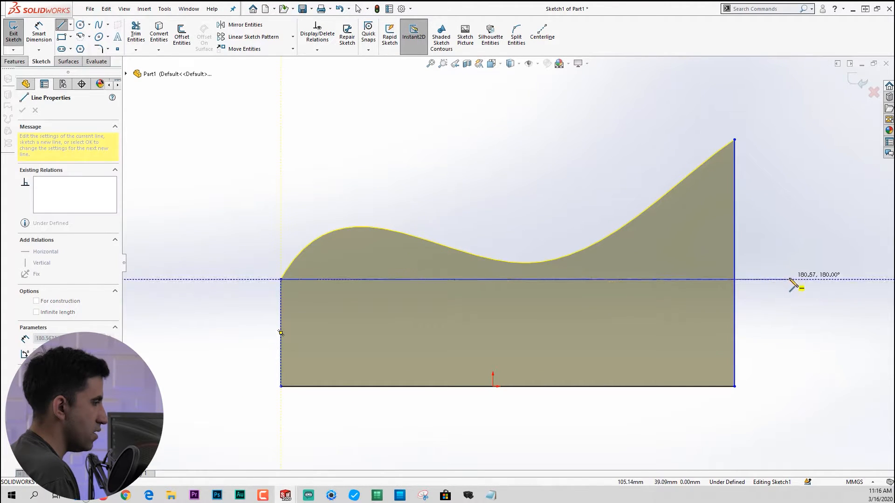
pyautogui.doubleClick(734, 280)
pyautogui.press('Escape')
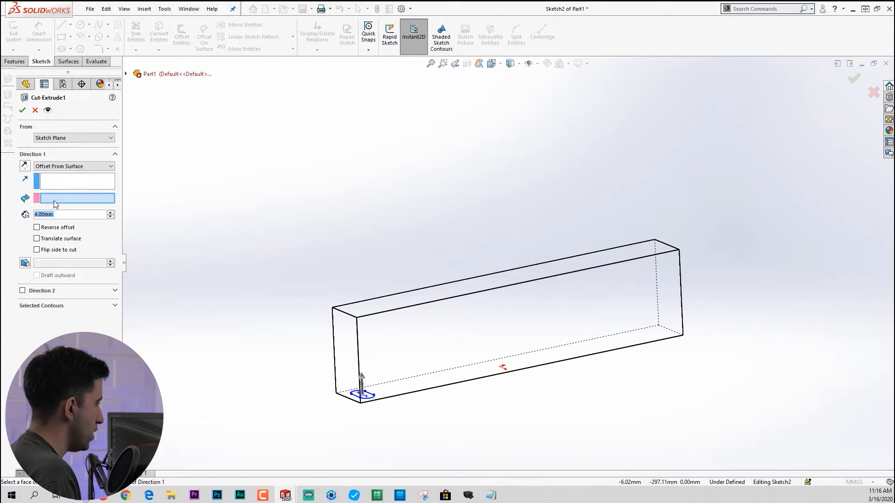
# Step: Set the block's flat top face as the slot cut's offset surface and display the part with Hidden Lines Visible
pyautogui.click(412, 301)
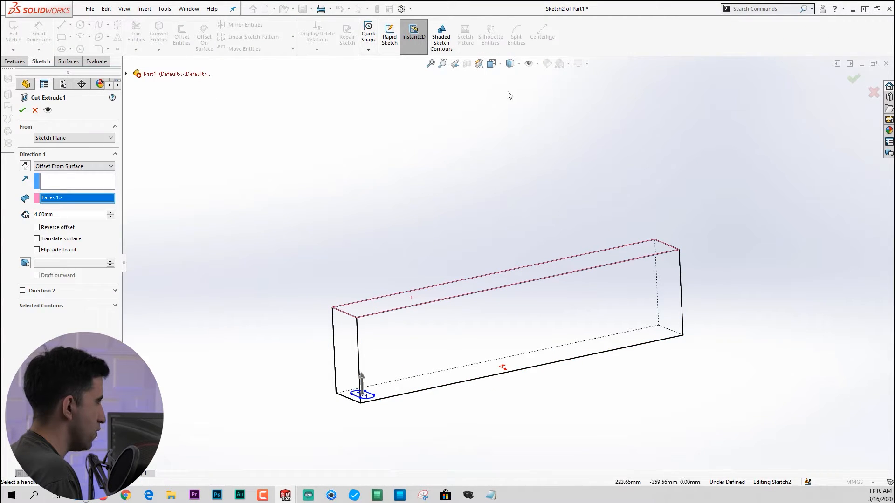
pyautogui.click(511, 64)
pyautogui.click(512, 76)
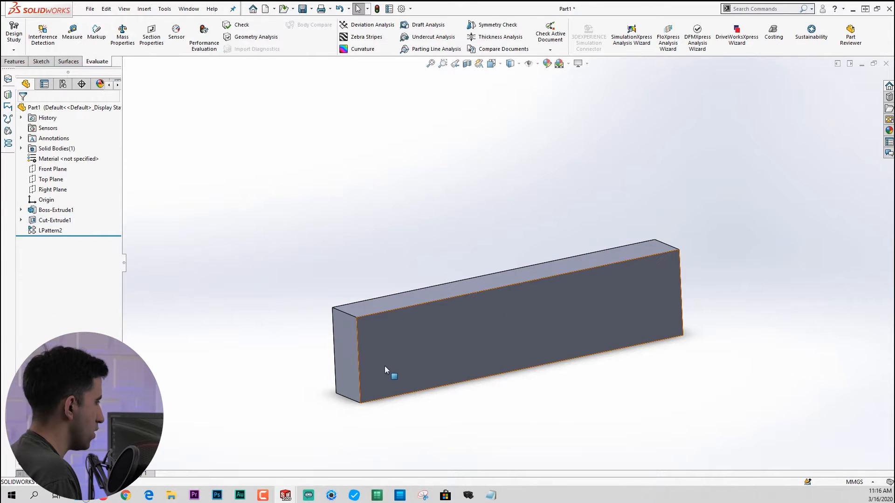
pyautogui.moveTo(384, 365); pyautogui.dragTo(339, 248, button='middle')
pyautogui.click(542, 76)
pyautogui.moveTo(495, 201); pyautogui.dragTo(488, 306, button='middle')
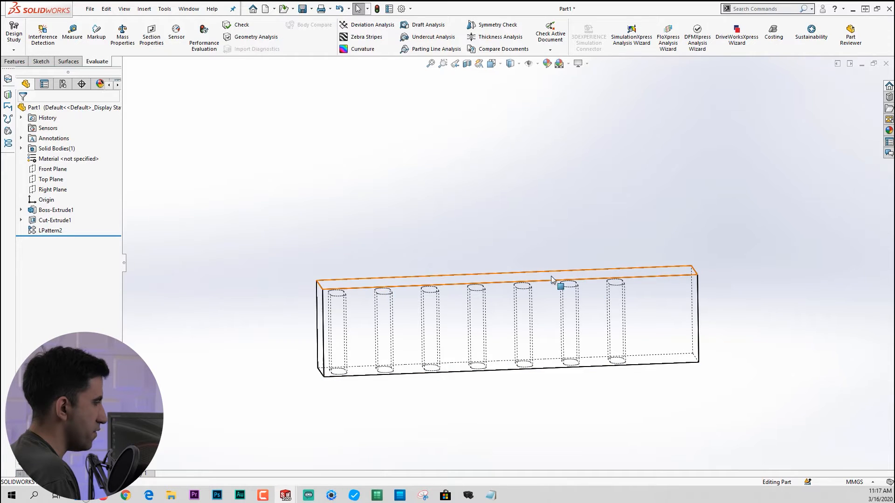
# Step: Examine the linear pattern's settings and preview on the flat-topped block
pyautogui.click(51, 231)
pyautogui.click(61, 206)
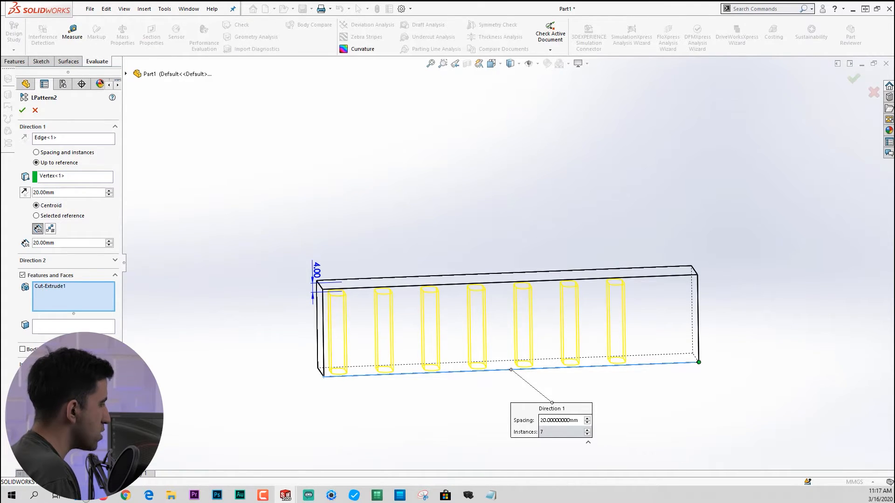
pyautogui.click(22, 110)
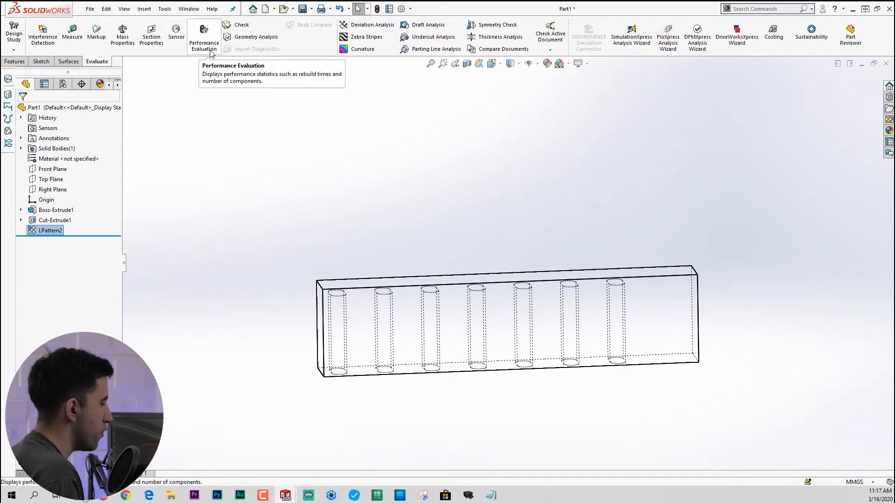
pyautogui.scroll(2, 553, 280)
pyautogui.scroll(-2, 553, 284)
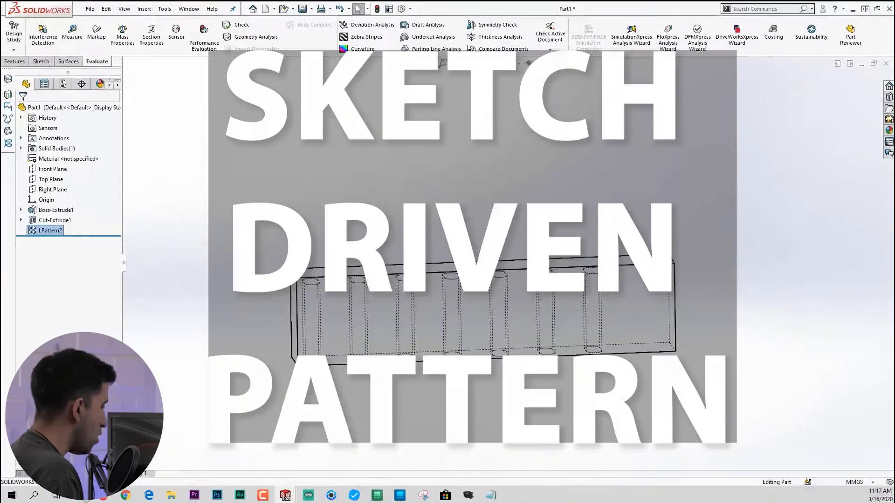
pyautogui.click(505, 220)
pyautogui.scroll(2, 505, 219)
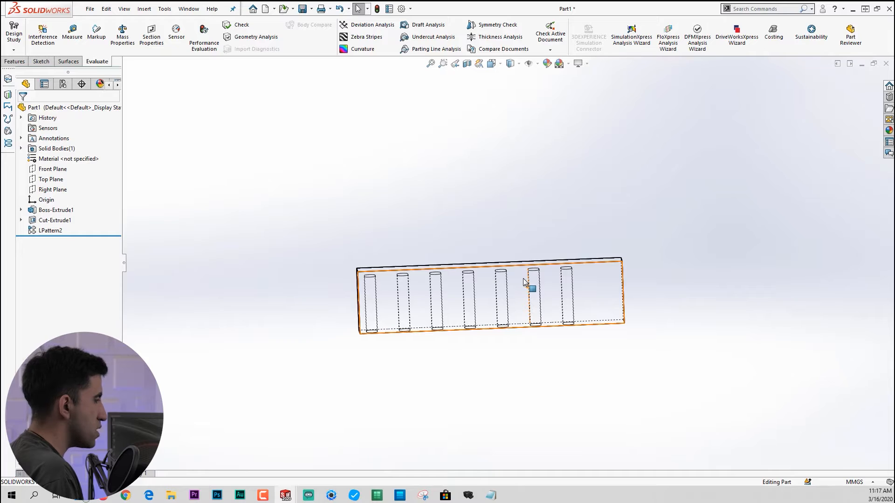
# Step: Switch to the Part2 document and inspect the two hexagonal cuts near the bottom of the green swoosh
pyautogui.hotkey('ctrl', 'Tab')
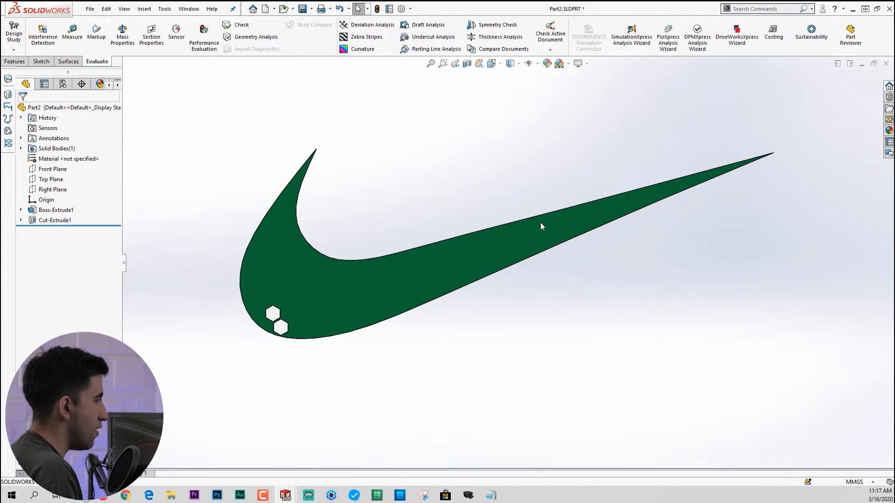
pyautogui.scroll(-2, 471, 225)
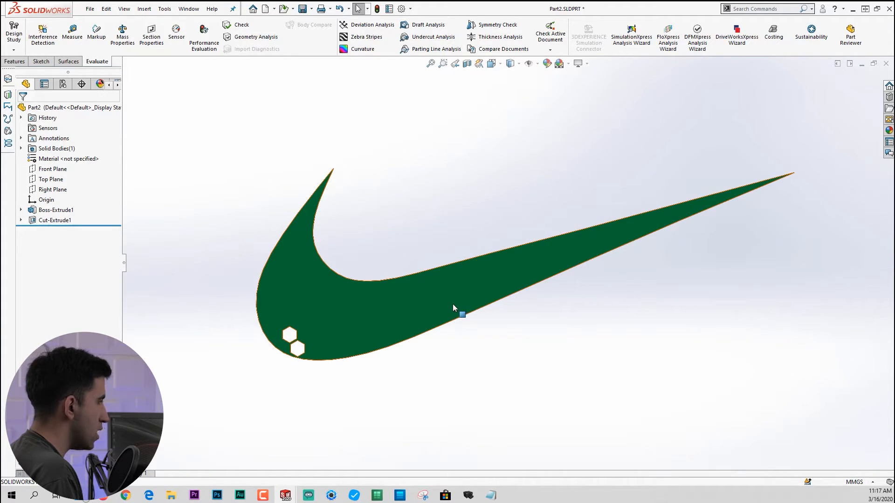
pyautogui.scroll(-2, 268, 329)
pyautogui.moveTo(312, 319); pyautogui.dragTo(382, 361, button='middle')
pyautogui.scroll(-3, 345, 336)
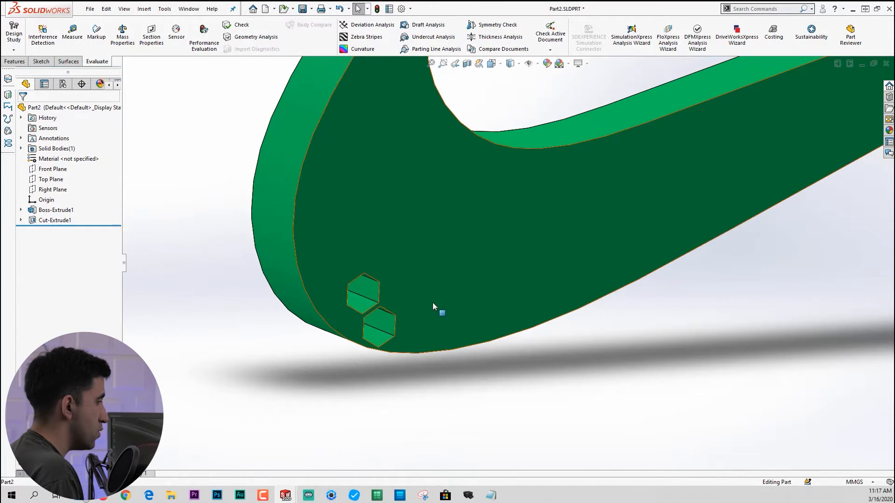
pyautogui.scroll(-2, 417, 308)
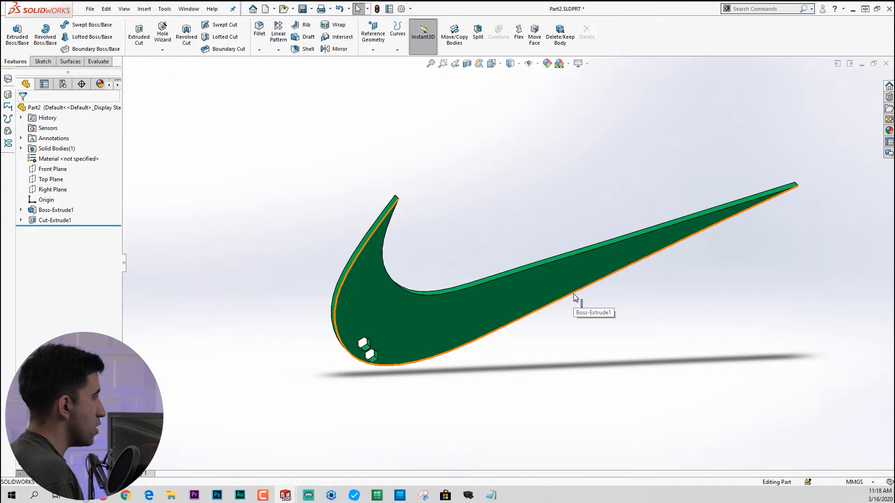
pyautogui.click(283, 50)
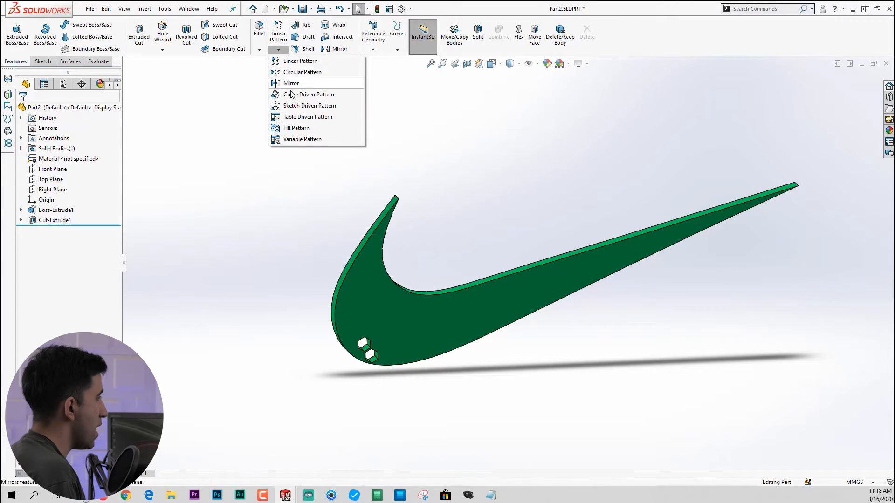
pyautogui.click(343, 429)
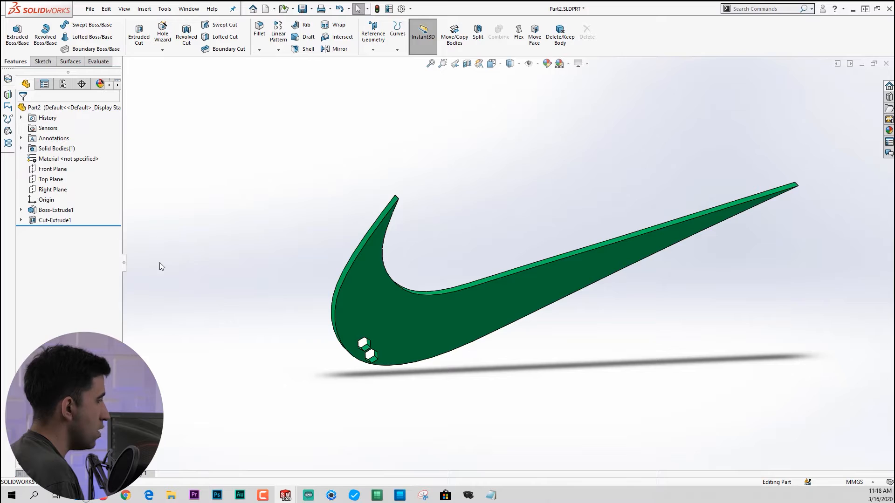
pyautogui.scroll(-2, 543, 230)
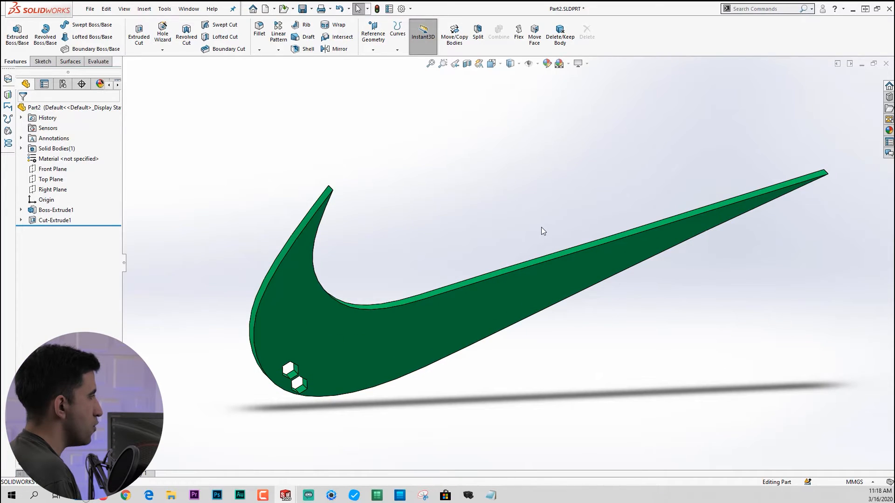
pyautogui.click(279, 49)
pyautogui.click(310, 106)
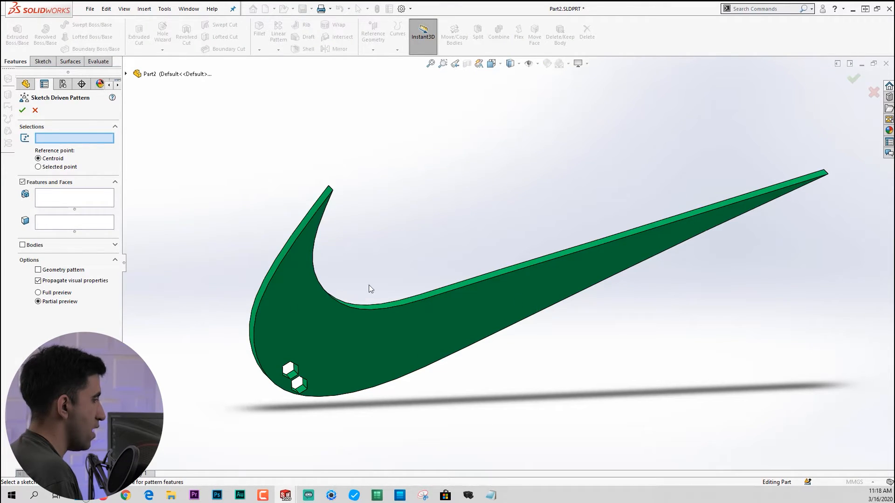
pyautogui.click(35, 111)
# Step: Start a new sketch on the swoosh's large flat face that contains the two hexagonal cuts
pyautogui.moveTo(422, 393)
pyautogui.mouseDown(button='middle')
pyautogui.moveTo(411, 370)
pyautogui.moveTo(411, 401)
pyautogui.mouseUp(button='middle')
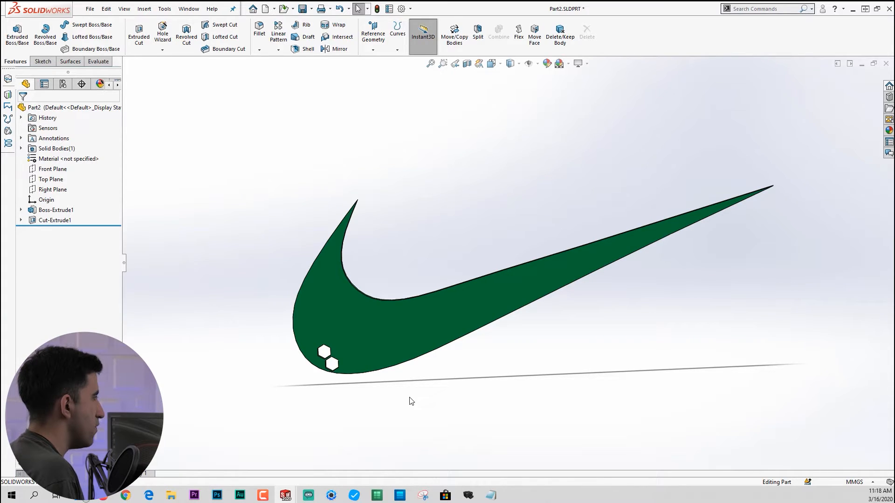
pyautogui.click(42, 61)
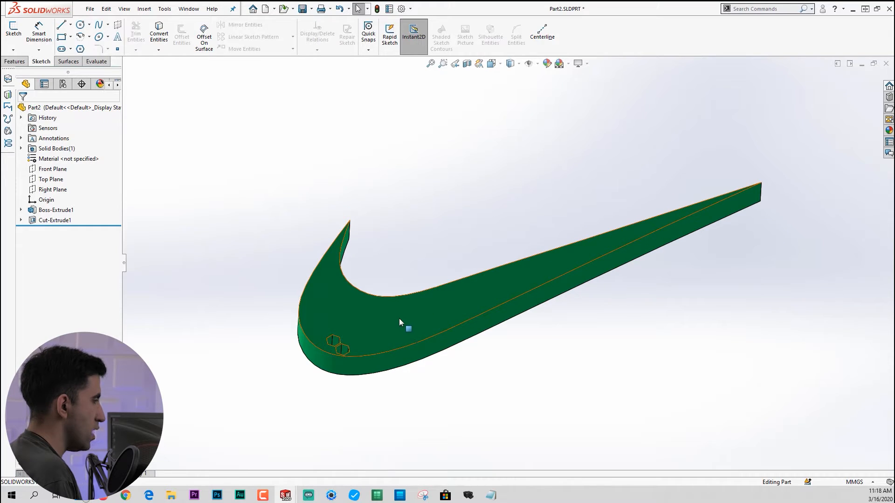
pyautogui.click(398, 319)
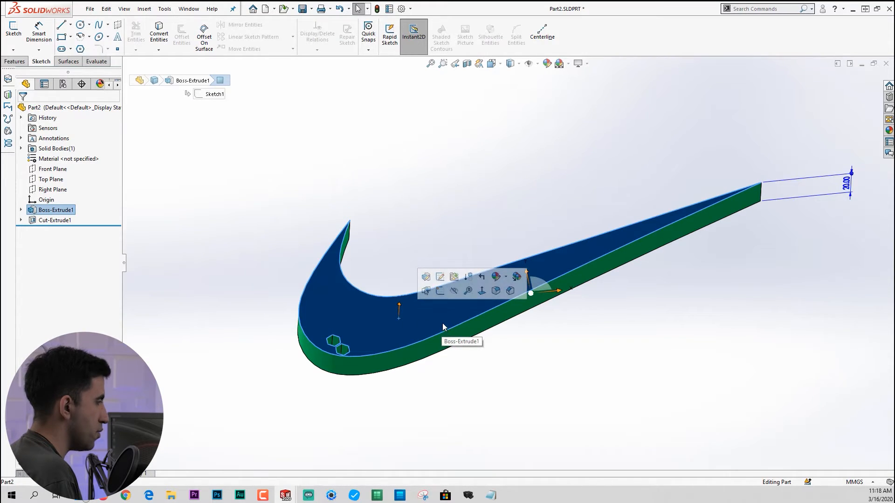
pyautogui.click(440, 291)
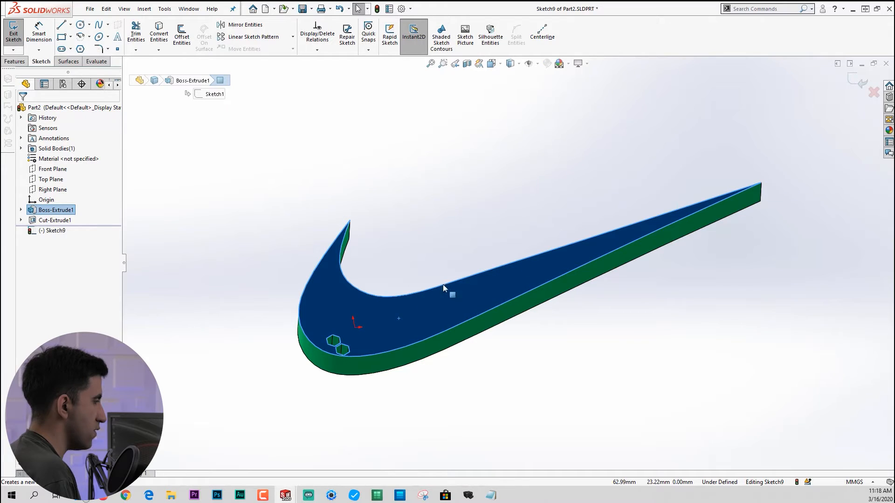
pyautogui.press('space')
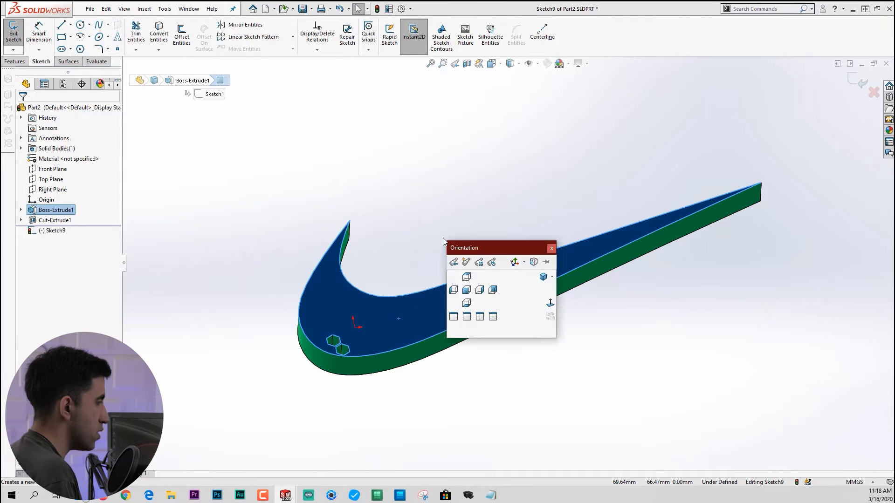
pyautogui.click(550, 303)
# Step: Draw a vertical centerline through each hexagonal cut, from its top vertex to its bottom vertex
pyautogui.scroll(-4, 337, 310)
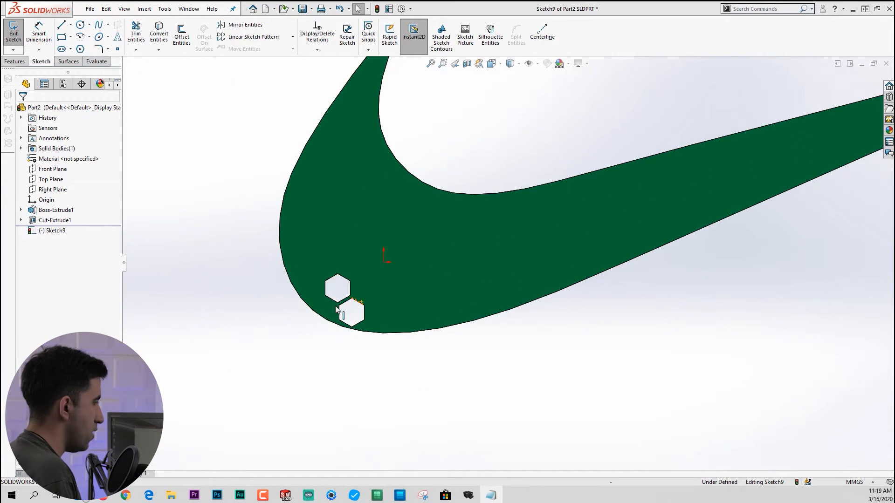
pyautogui.scroll(-5, 336, 309)
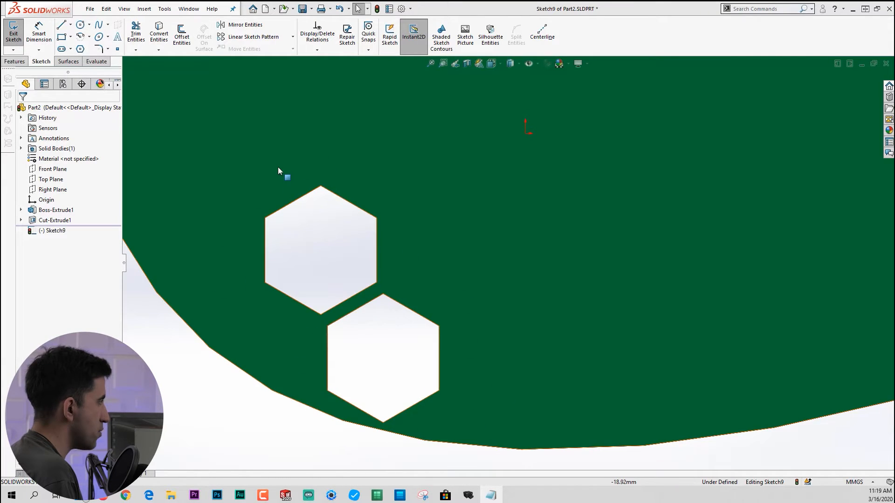
pyautogui.click(541, 32)
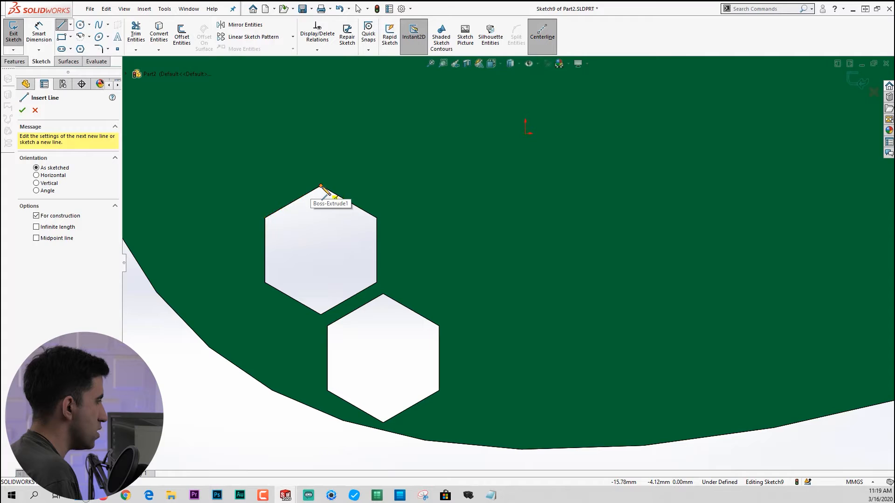
pyautogui.moveTo(321, 186); pyautogui.dragTo(321, 314)
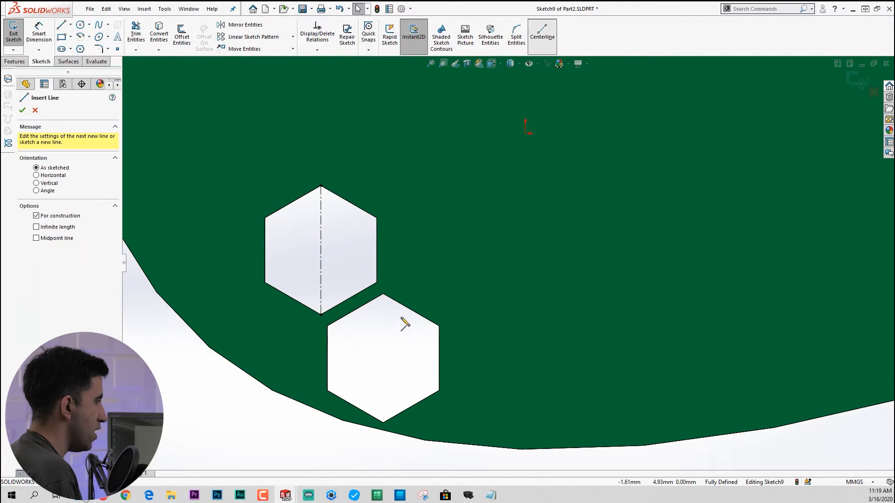
pyautogui.moveTo(383, 294); pyautogui.dragTo(383, 422)
pyautogui.press('Escape')
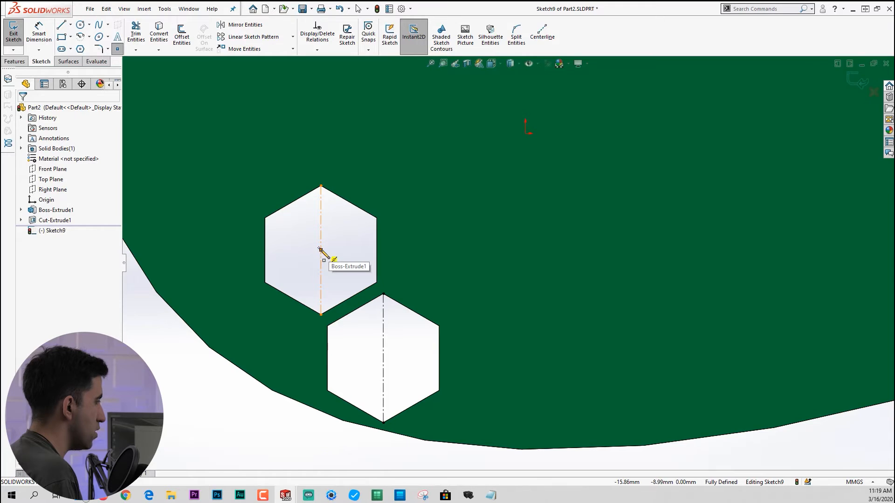
# Step: Place a sketch point at the midpoint of each hexagon's centerline and delete both centerlines
pyautogui.click(321, 250)
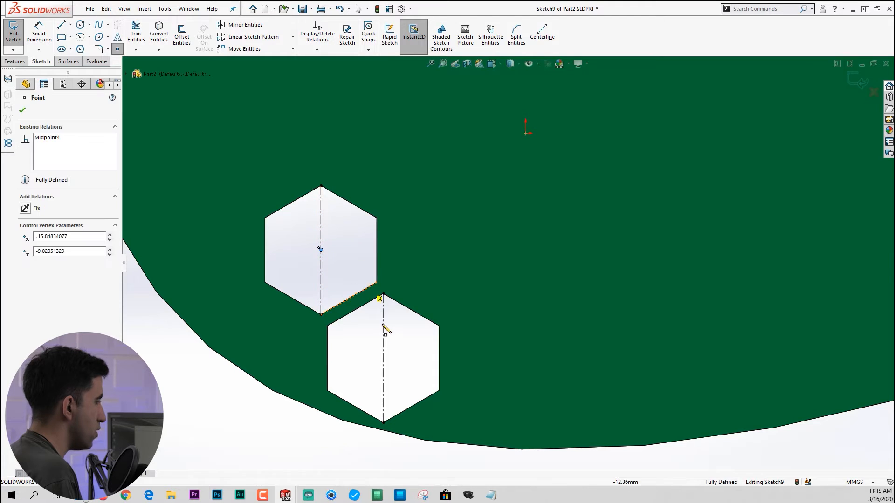
pyautogui.click(383, 358)
pyautogui.press('Escape')
pyautogui.moveTo(393, 325); pyautogui.dragTo(365, 332)
pyautogui.press('Delete')
pyautogui.moveTo(341, 266); pyautogui.dragTo(305, 280)
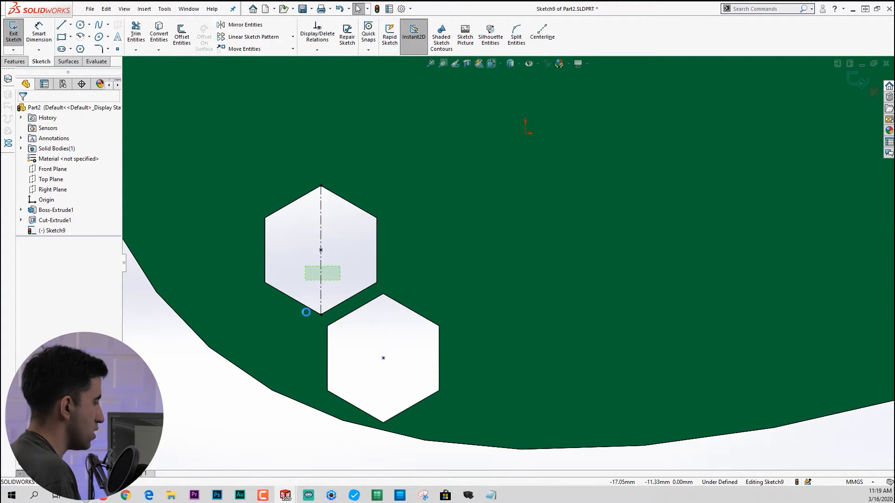
pyautogui.press('Delete')
# Step: Start a Linear Sketch Pattern with the two hexagon centre points as the entities to pattern
pyautogui.scroll(5, 319, 346)
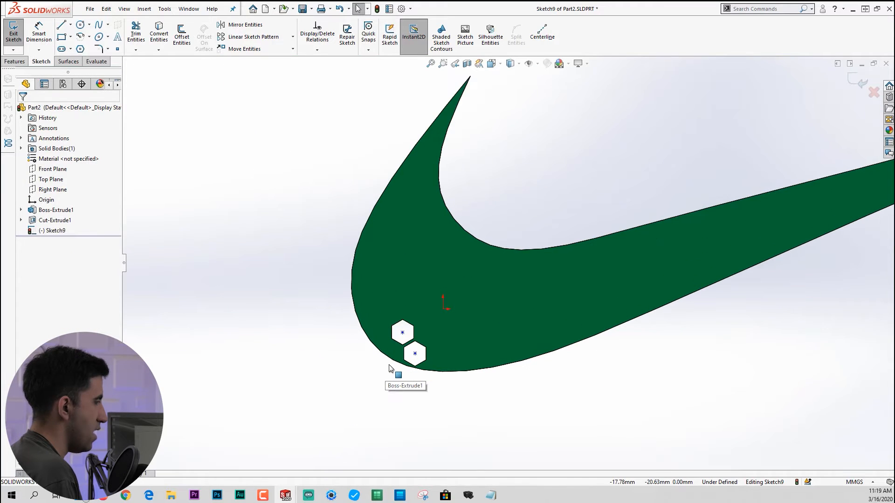
pyautogui.scroll(-2, 390, 369)
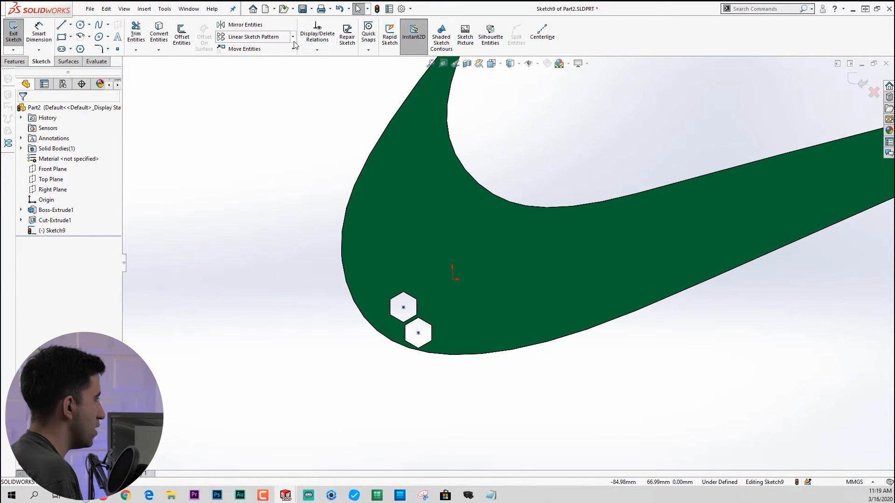
pyautogui.scroll(-3, 422, 298)
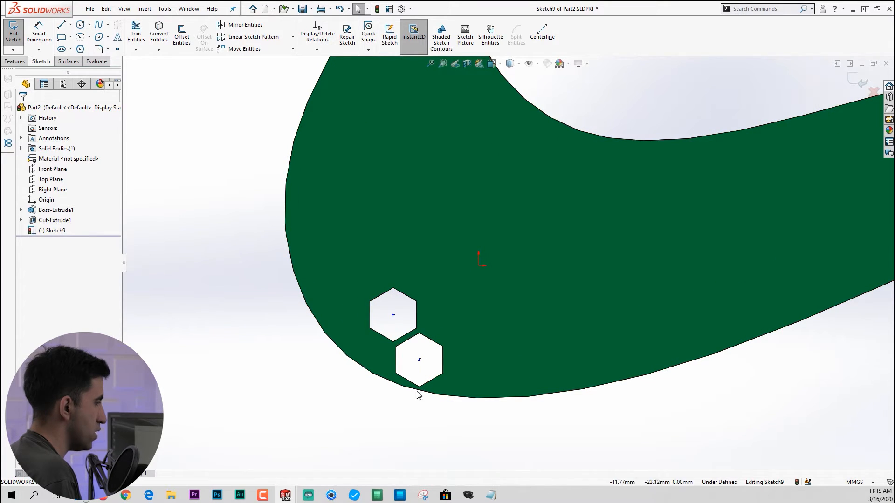
pyautogui.click(252, 37)
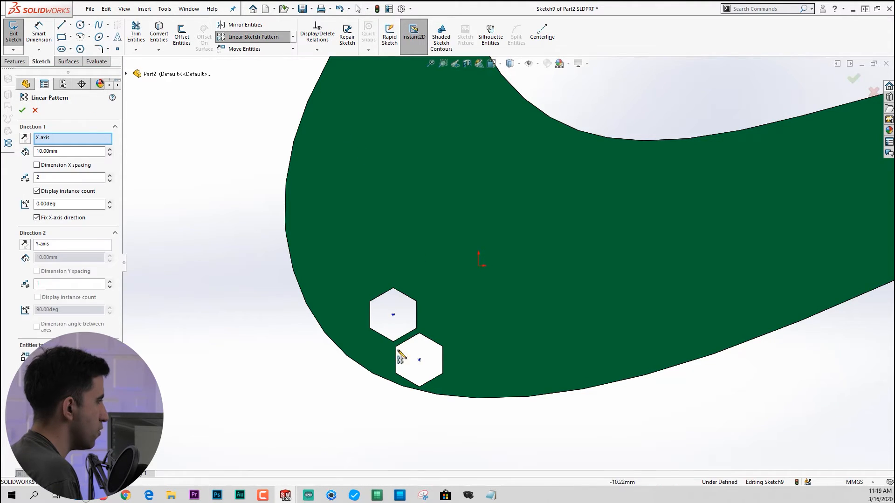
pyautogui.press('f')
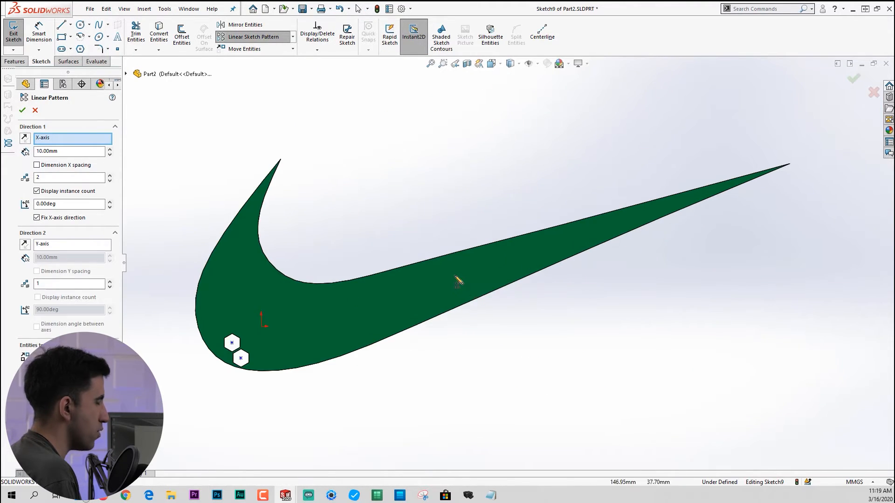
pyautogui.scroll(-4, 191, 360)
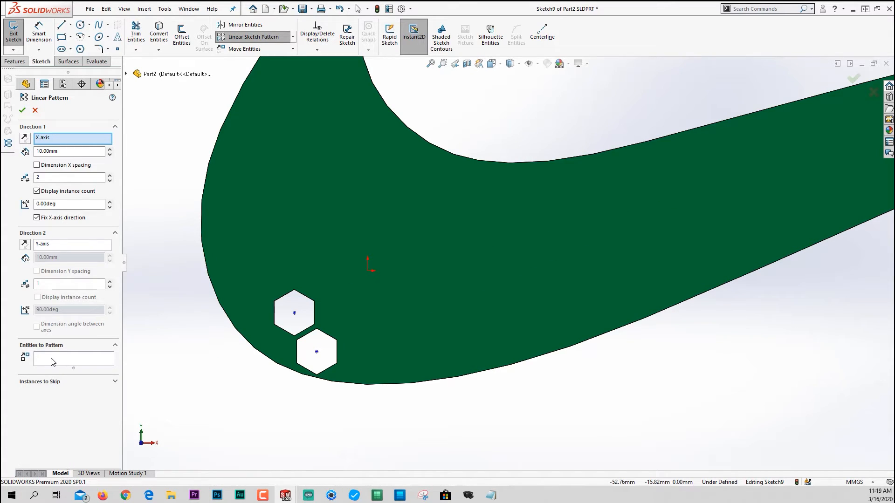
pyautogui.click(51, 359)
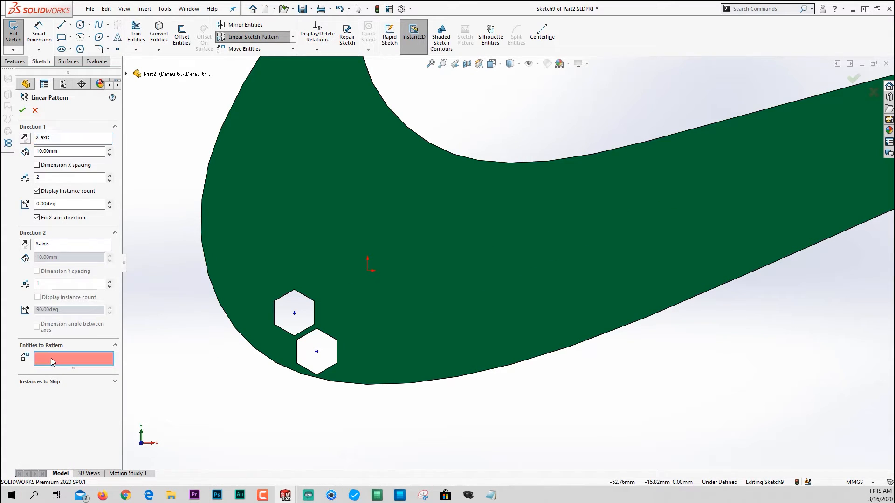
pyautogui.click(294, 314)
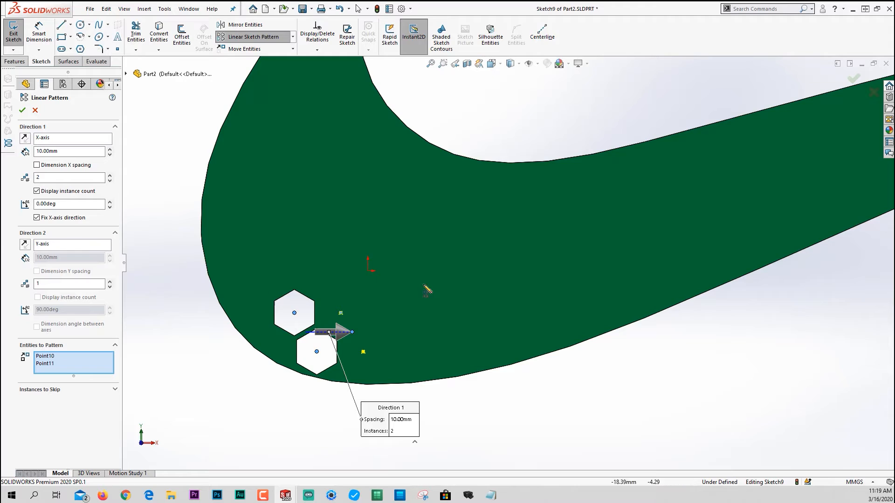
# Step: Set the sketch pattern's spacing to 9.66 mm along the X-axis and activate the Y-axis direction with 16.73 mm spacing
pyautogui.doubleClick(55, 151)
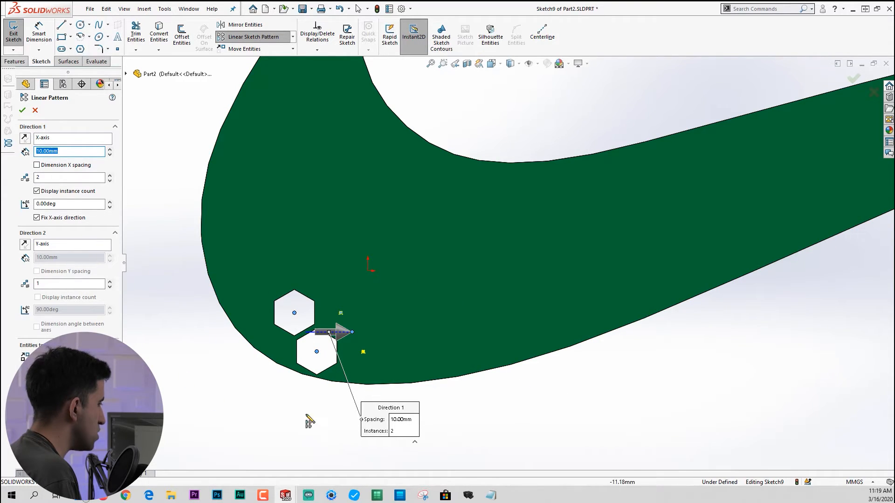
pyautogui.write('9')
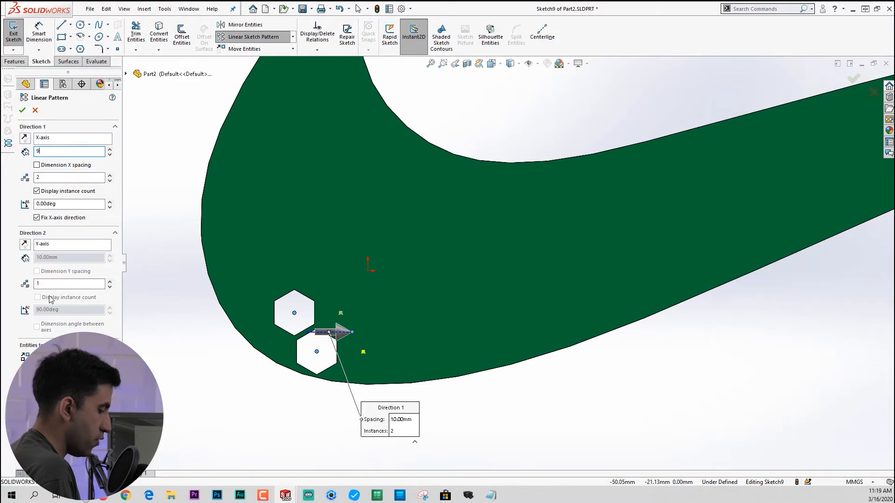
pyautogui.write('.66')
pyautogui.press('Return')
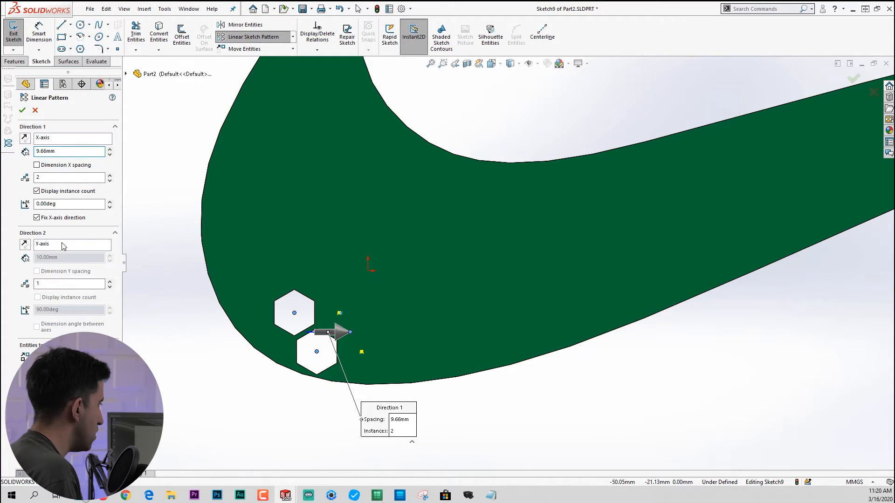
pyautogui.click(110, 282)
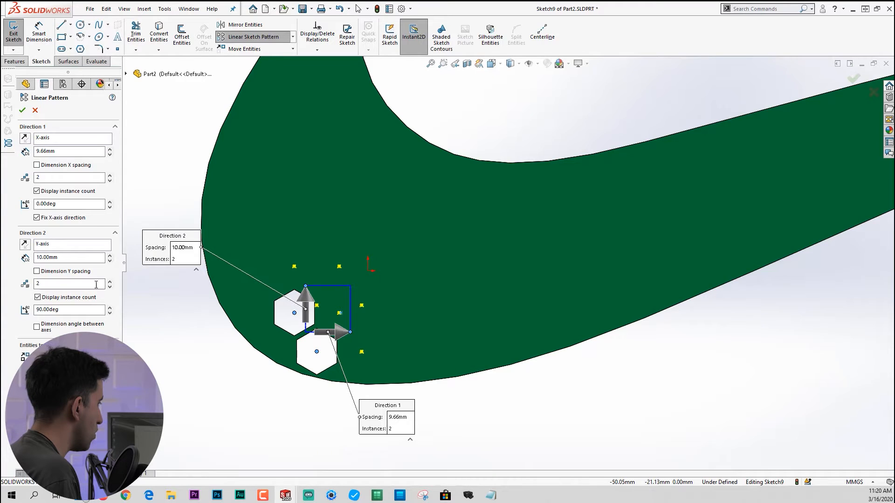
pyautogui.doubleClick(66, 259)
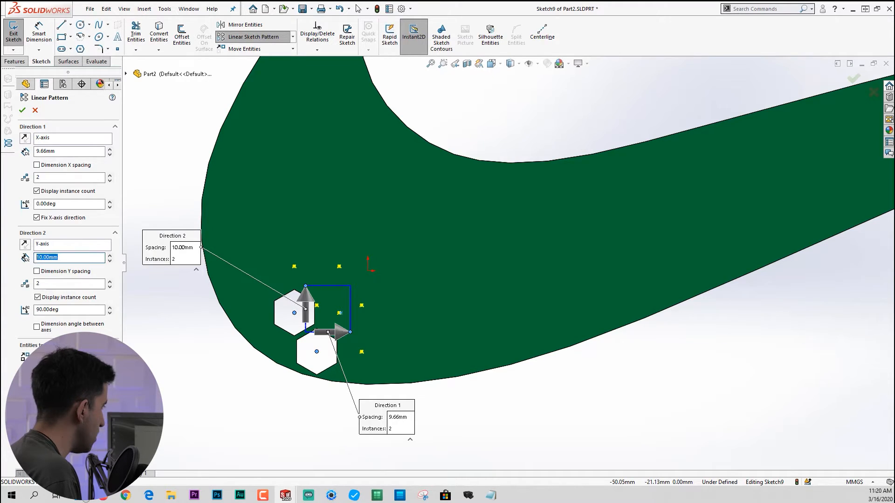
pyautogui.write('16.73')
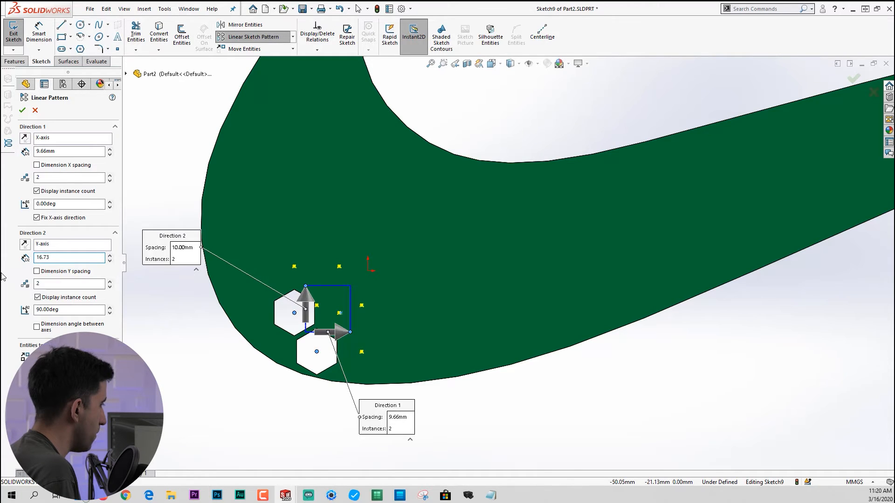
# Step: Set the instance counts to 39 along X and 9 along Y, and accept the point pattern
pyautogui.scroll(11, 550, 448)
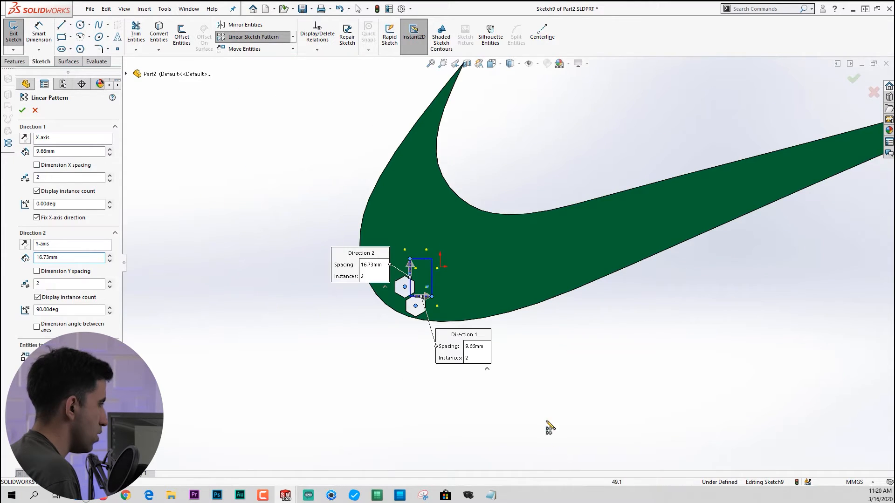
pyautogui.scroll(-3, 602, 208)
pyautogui.click(109, 176)
pyautogui.click(110, 175)
pyautogui.click(110, 175)
pyautogui.click(110, 176)
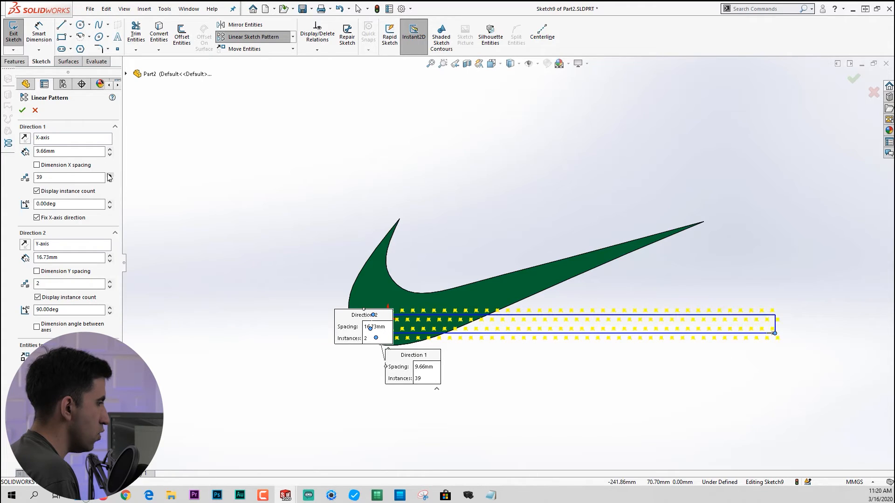
pyautogui.click(109, 281)
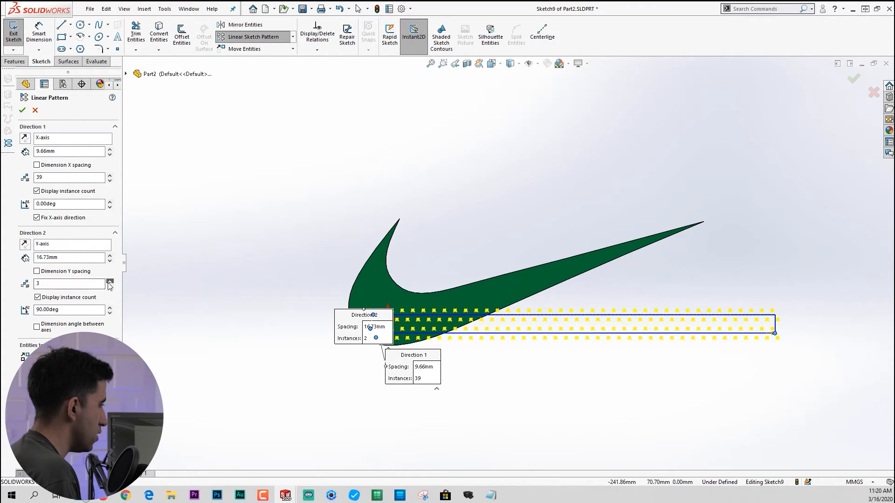
pyautogui.click(109, 282)
pyautogui.click(109, 286)
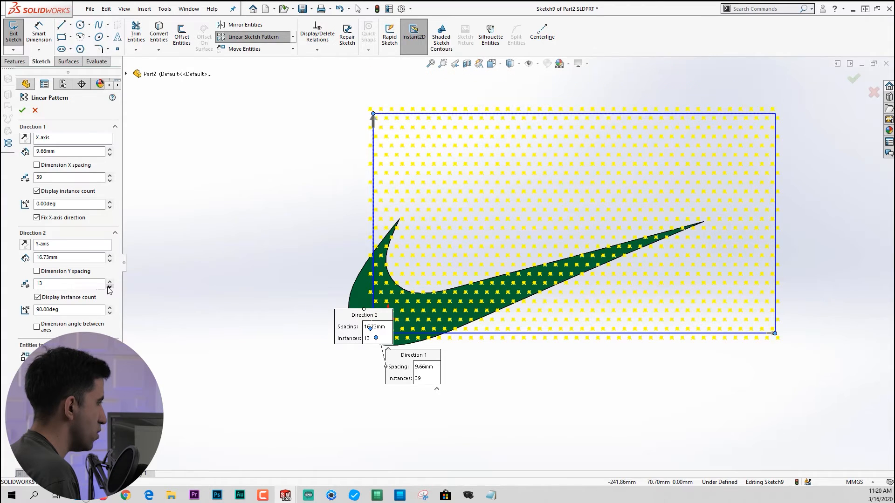
pyautogui.click(22, 110)
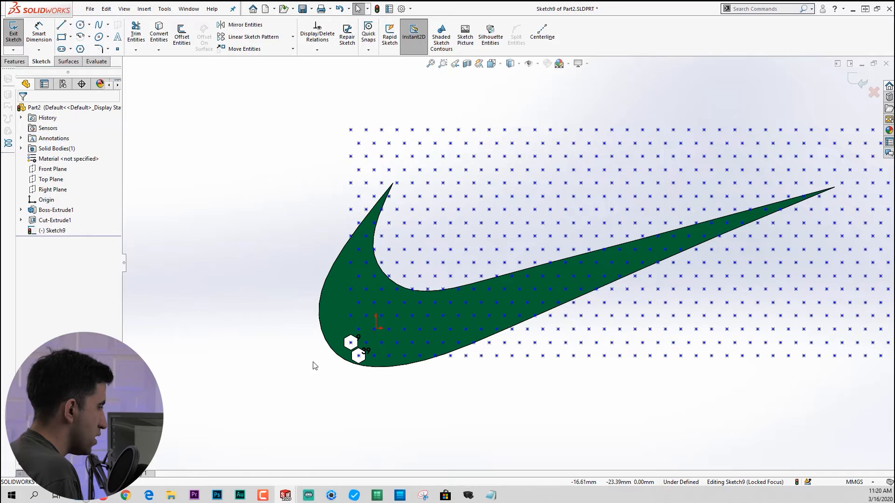
# Step: Select every sketch point of the grid and shift them -19.32 mm along X with Move Entities
pyautogui.scroll(3, 237, 371)
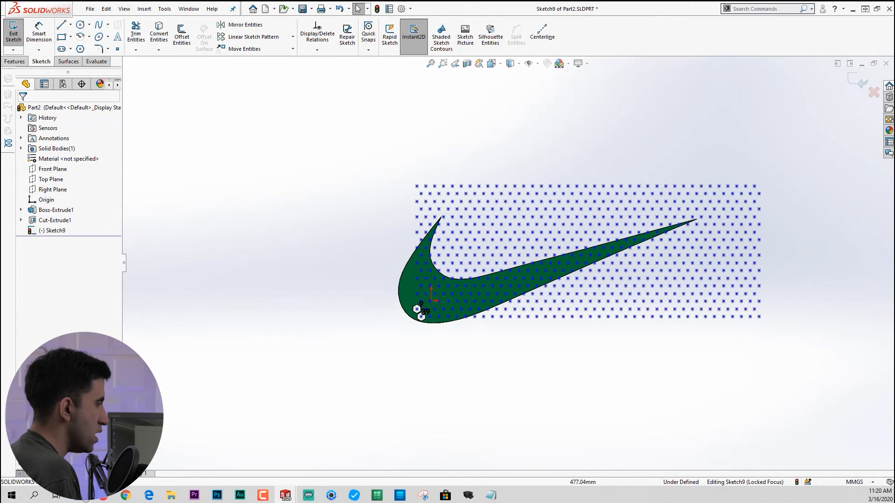
pyautogui.moveTo(841, 131); pyautogui.dragTo(289, 346)
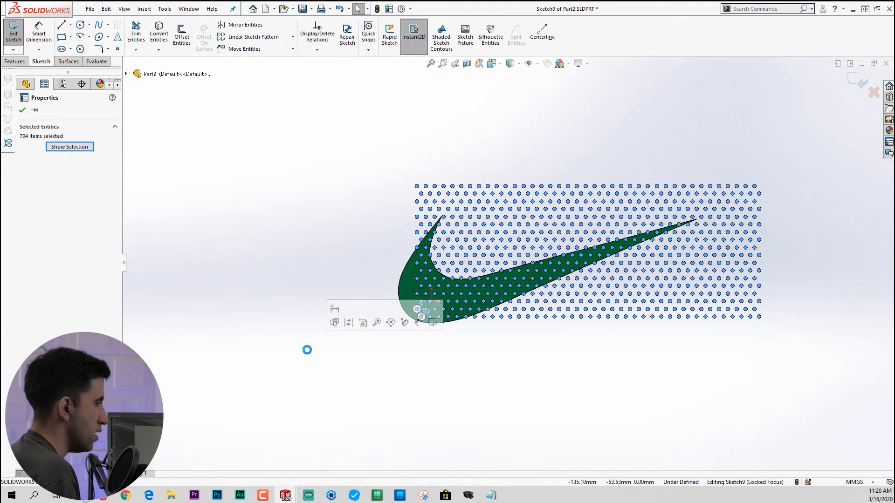
pyautogui.scroll(-2, 482, 255)
pyautogui.scroll(3, 508, 256)
pyautogui.moveTo(790, 142); pyautogui.dragTo(312, 342)
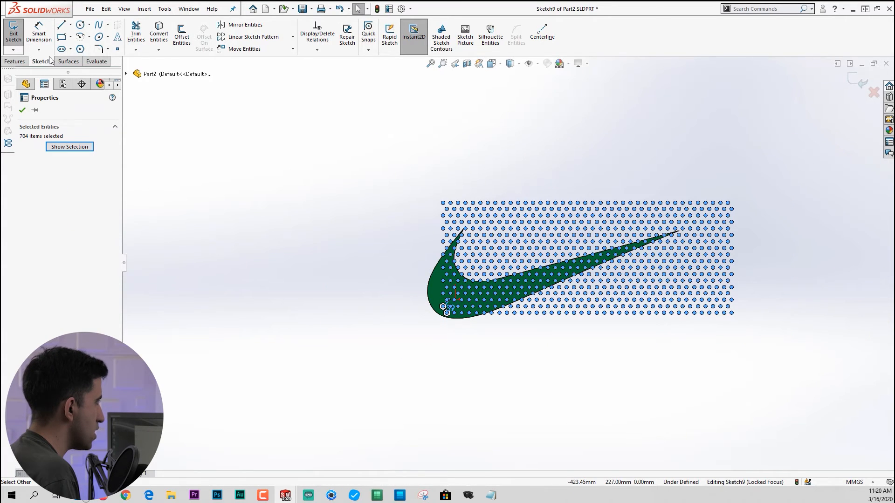
pyautogui.click(263, 49)
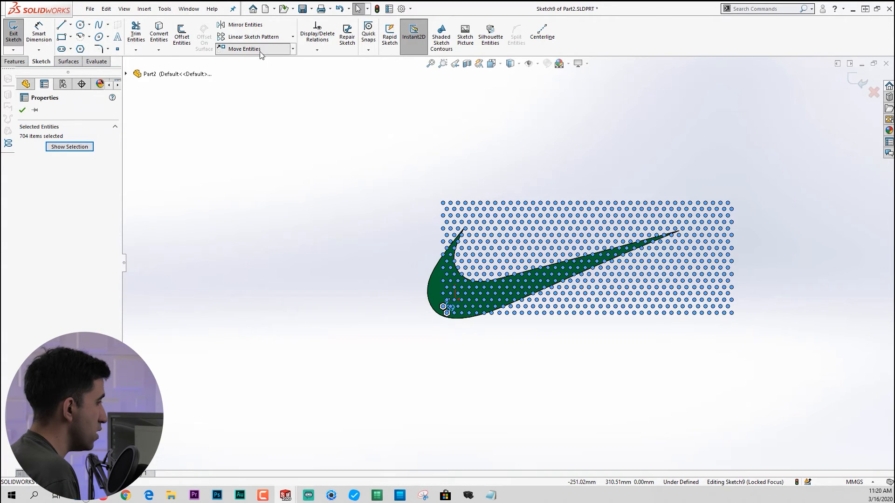
pyautogui.scroll(-2, 400, 289)
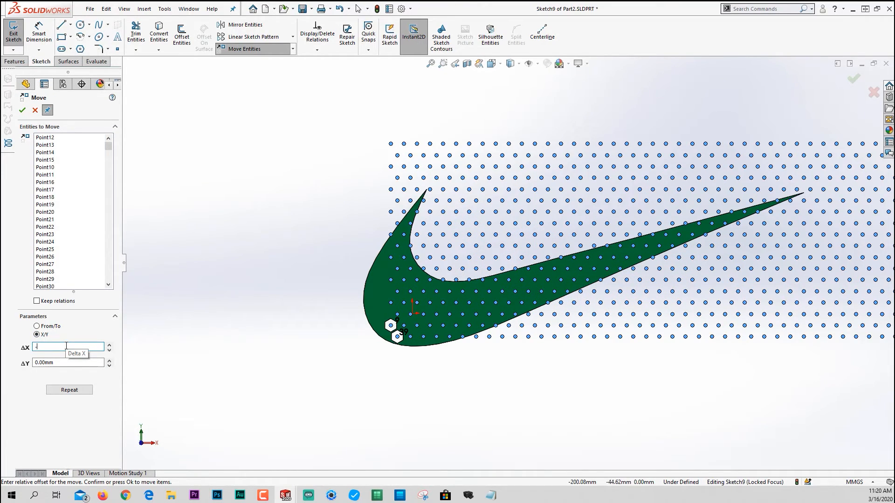
pyautogui.press('Return')
pyautogui.click(72, 389)
# Step: Shift the selected grid points -16.73 mm along Y and close the Move Entities command
pyautogui.click(69, 362)
pyautogui.write('-16.7')
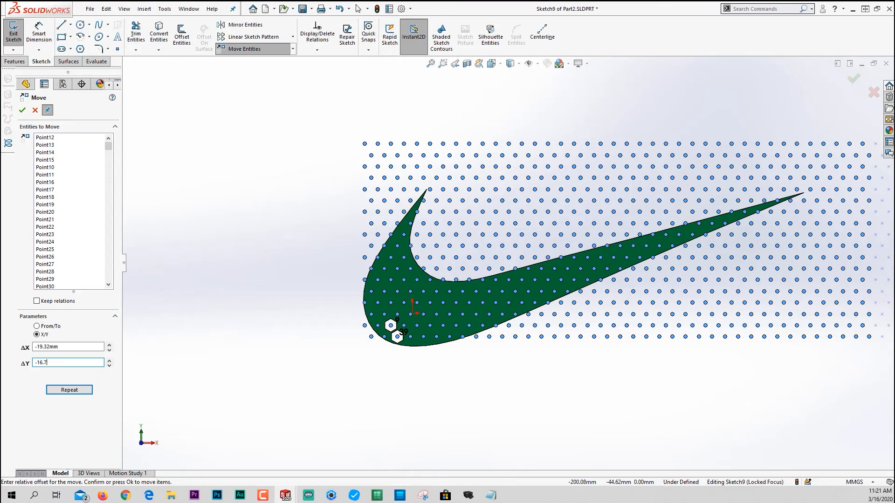
pyautogui.write('3')
pyautogui.press('Return')
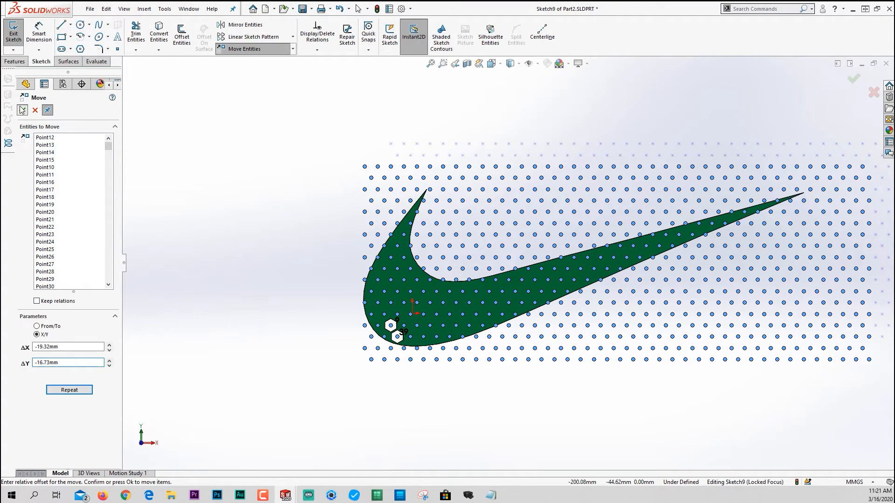
pyautogui.rightClick(270, 301)
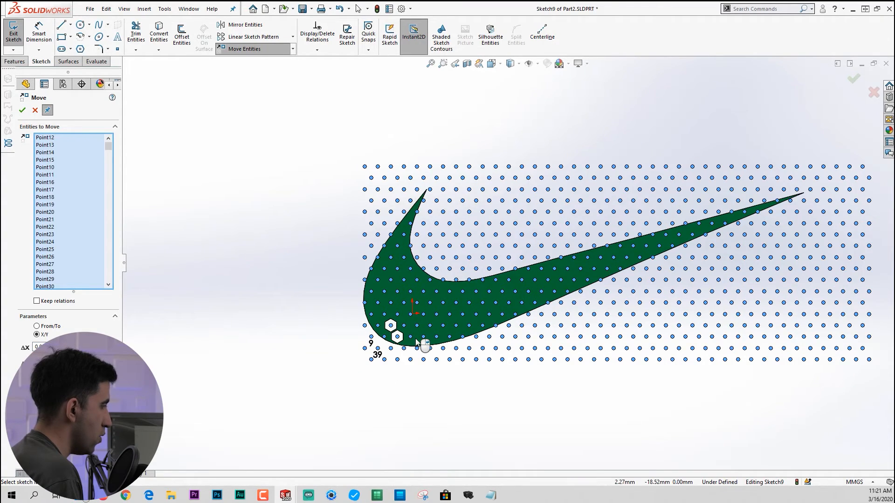
pyautogui.click(21, 111)
pyautogui.click(22, 111)
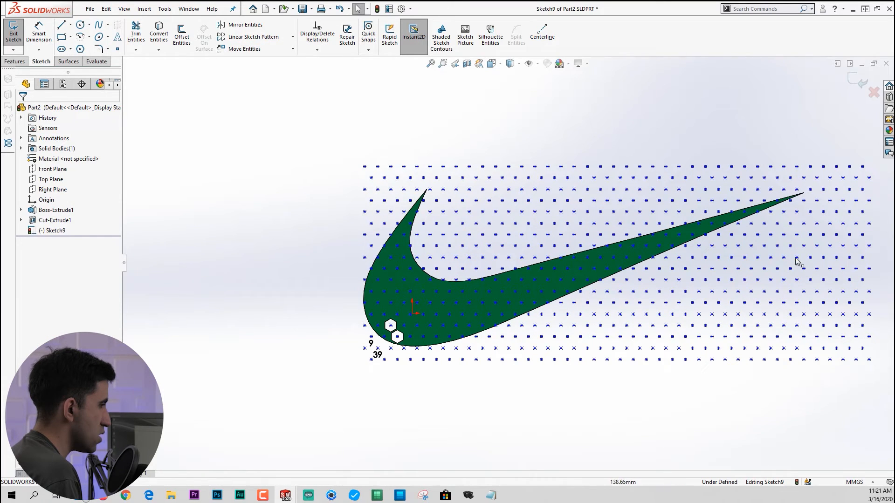
# Step: Examine how the moved point grid covers the whole swoosh and lines up with the two hexagon centres
pyautogui.scroll(-6, 388, 309)
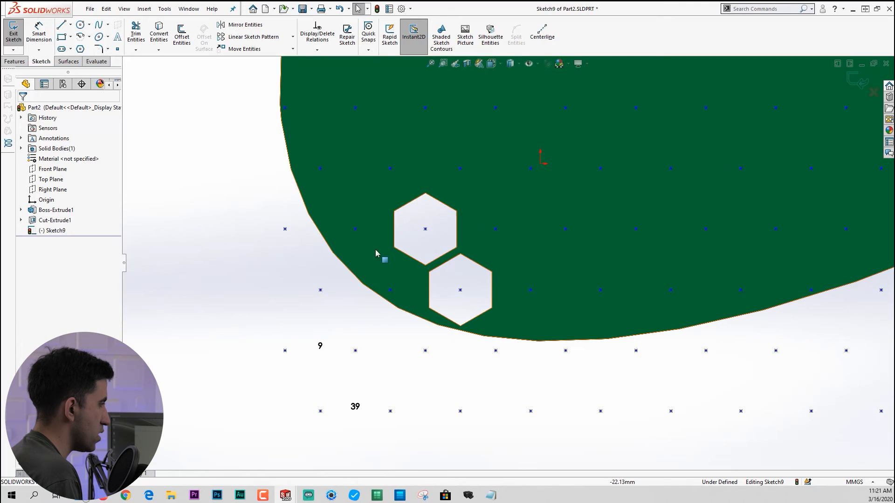
pyautogui.scroll(5, 380, 254)
pyautogui.scroll(-4, 428, 240)
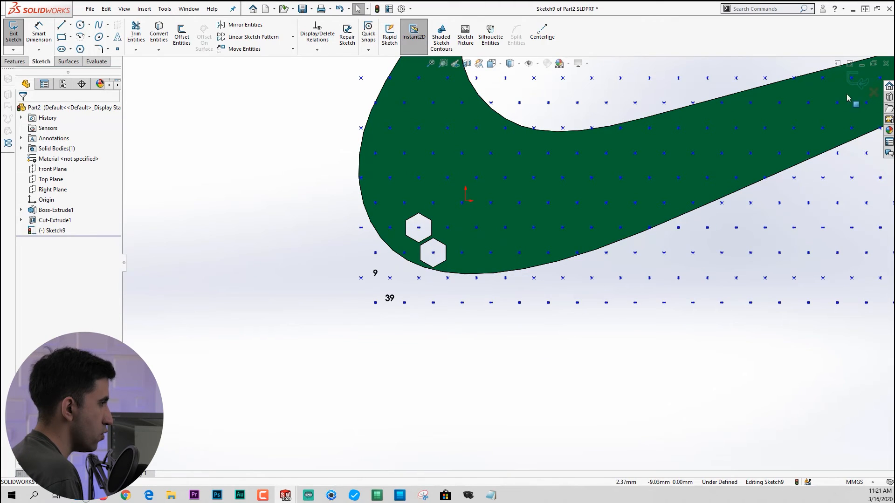
pyautogui.scroll(1, 859, 78)
pyautogui.scroll(5, 703, 217)
pyautogui.scroll(-2, 702, 215)
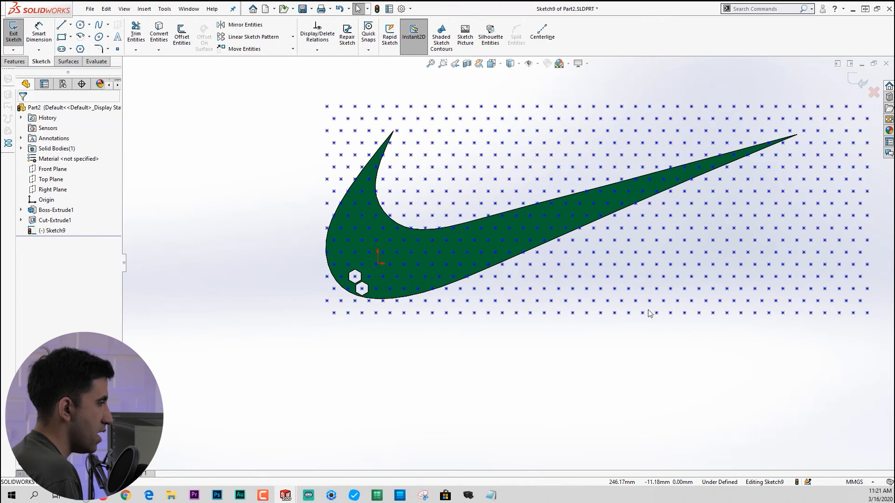
pyautogui.scroll(3, 692, 299)
pyautogui.scroll(-2, 699, 300)
# Step: Exit the point sketch and start a Sketch Driven Pattern with that point grid as the driving sketch
pyautogui.click(853, 79)
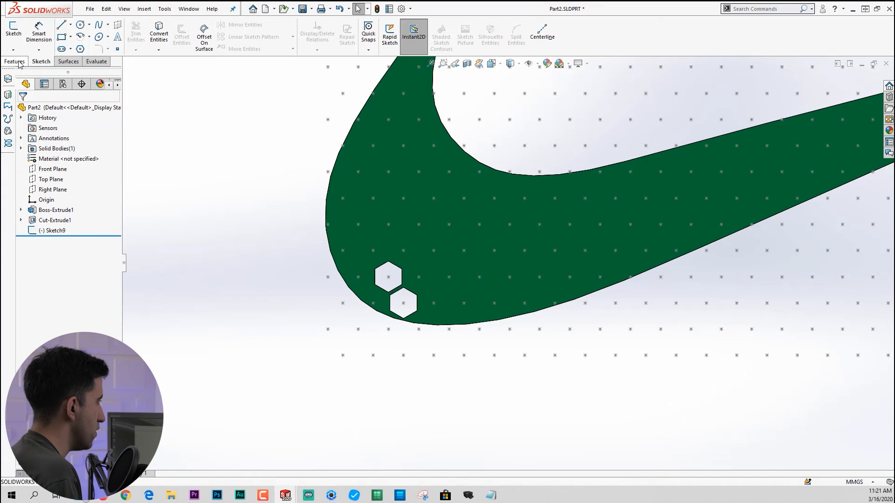
pyautogui.click(18, 64)
pyautogui.click(278, 49)
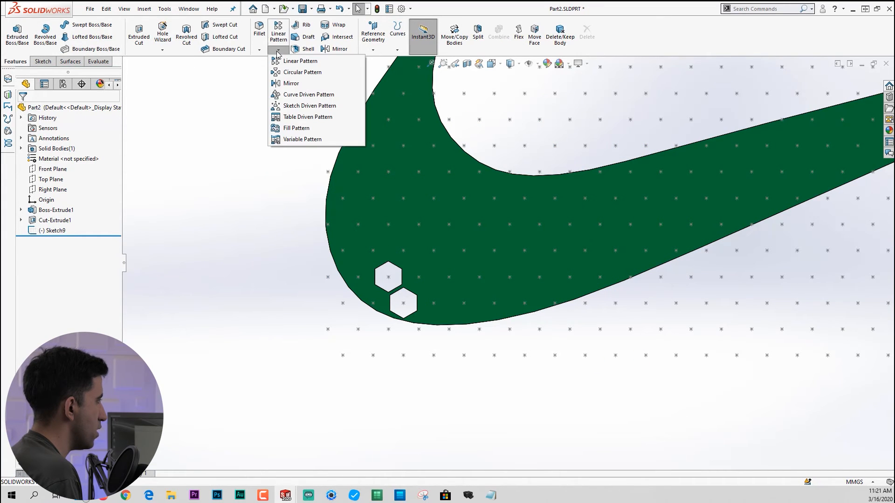
pyautogui.click(302, 104)
pyautogui.scroll(6, 372, 420)
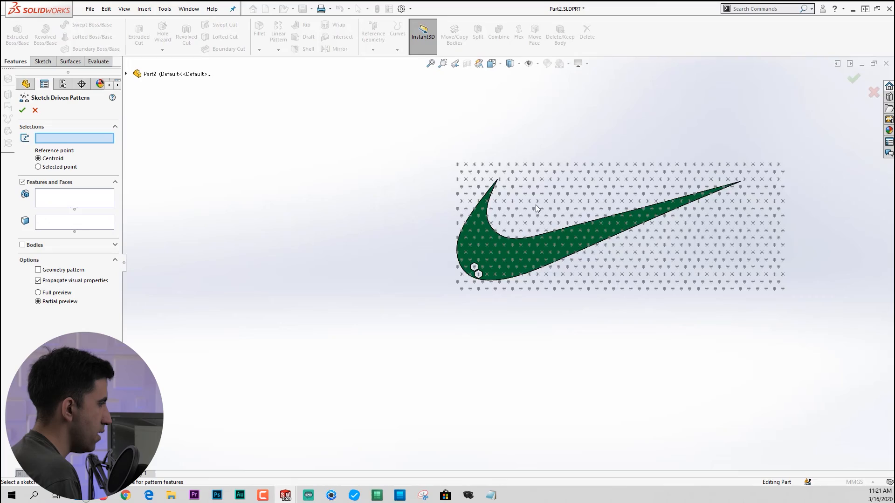
pyautogui.scroll(-2, 536, 207)
pyautogui.click(493, 153)
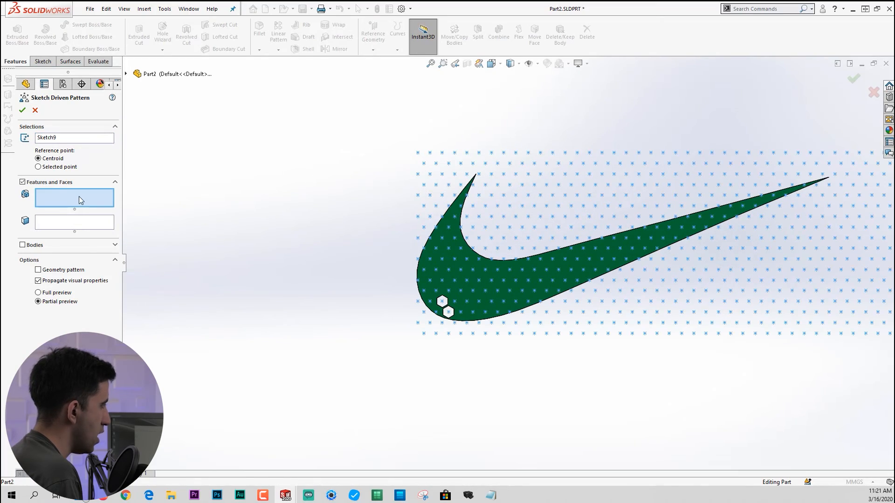
# Step: Choose the hexagon cut as the feature to pattern, accept the pattern and keep all resulting bodies
pyautogui.scroll(-6, 448, 326)
pyautogui.moveTo(453, 265); pyautogui.dragTo(473, 289, button='middle')
pyautogui.click(459, 276)
pyautogui.scroll(5, 418, 321)
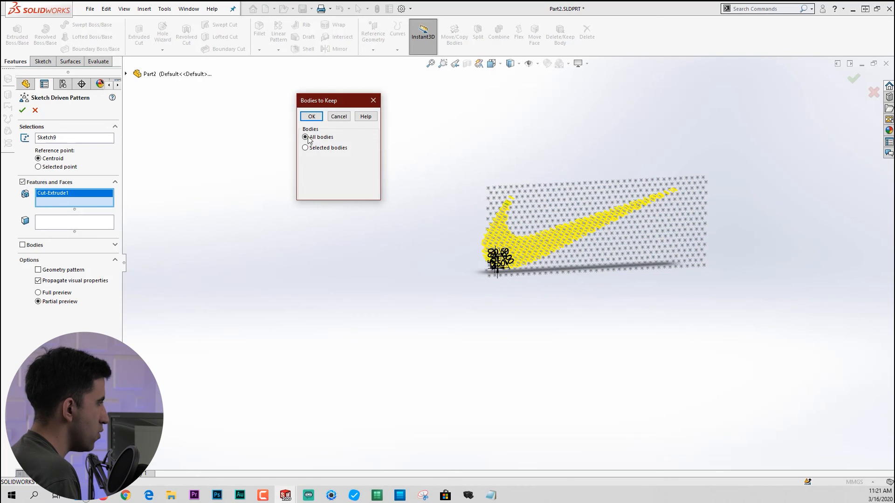
pyautogui.click(311, 117)
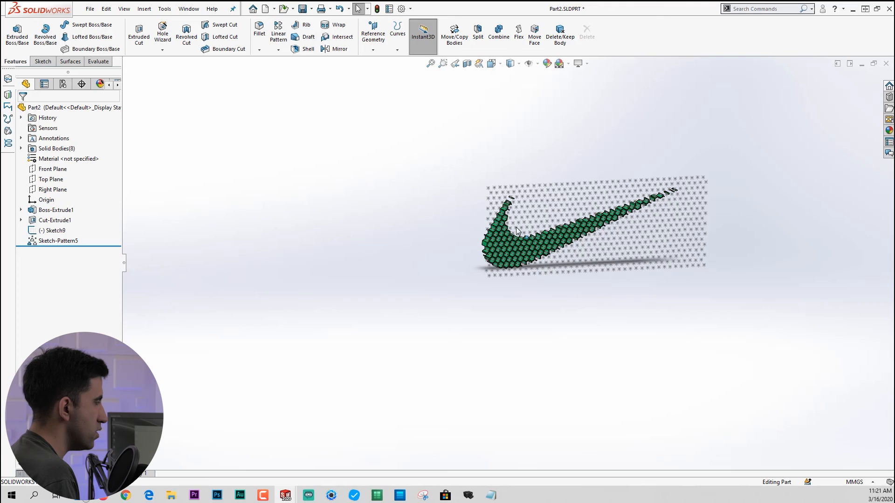
# Step: Hide the point grid sketch and fit the patterned swoosh in the view
pyautogui.click(51, 231)
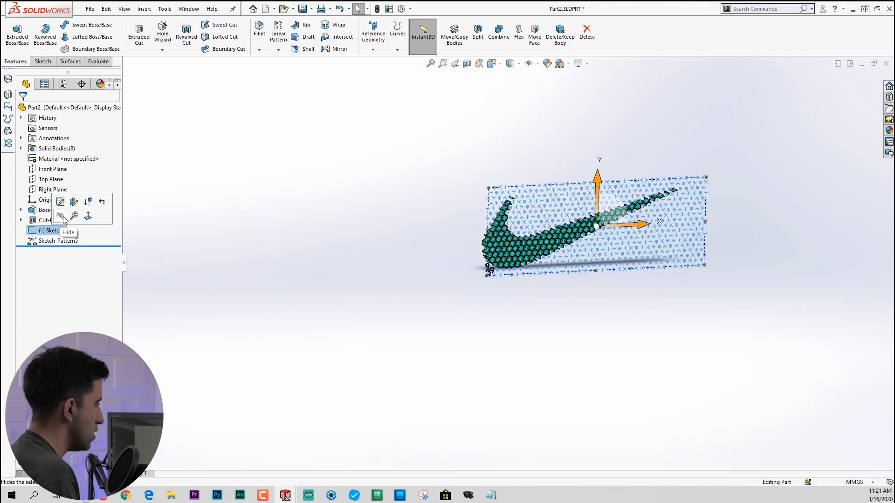
pyautogui.click(62, 216)
pyautogui.press('f')
pyautogui.moveTo(629, 187); pyautogui.dragTo(629, 194, button='middle')
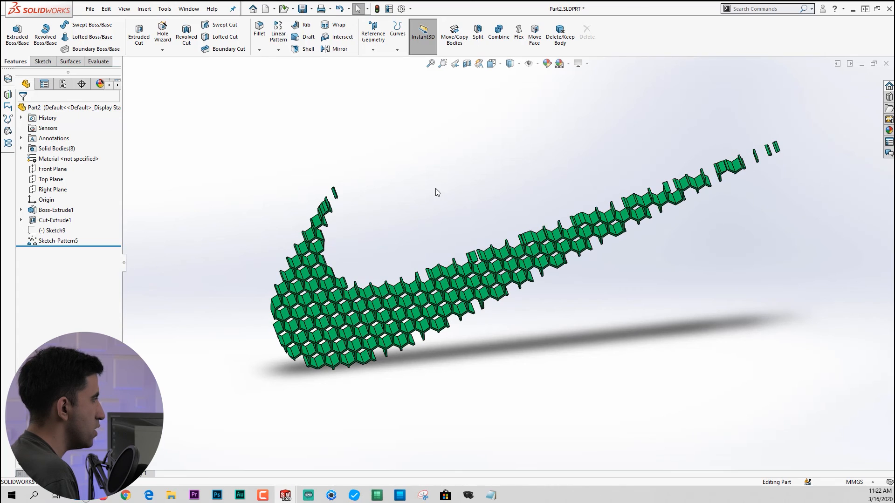
# Step: Look up Sketch Driven Pattern among the available feature pattern types
pyautogui.click(278, 49)
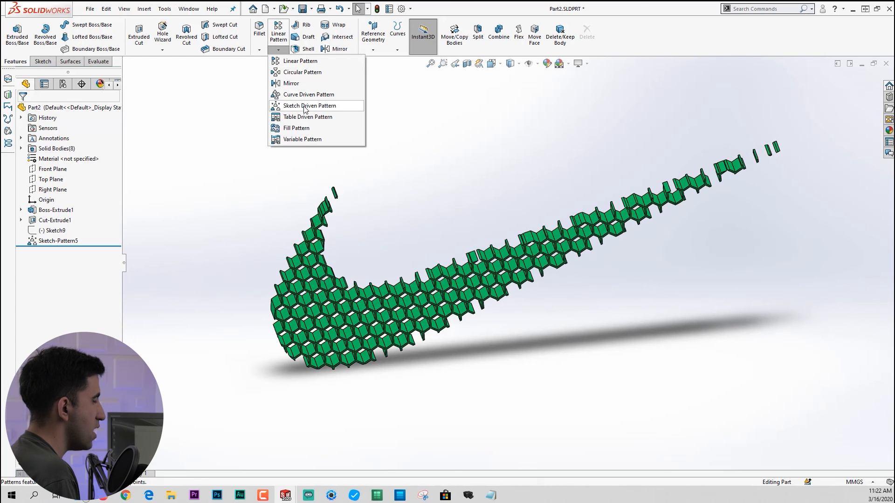